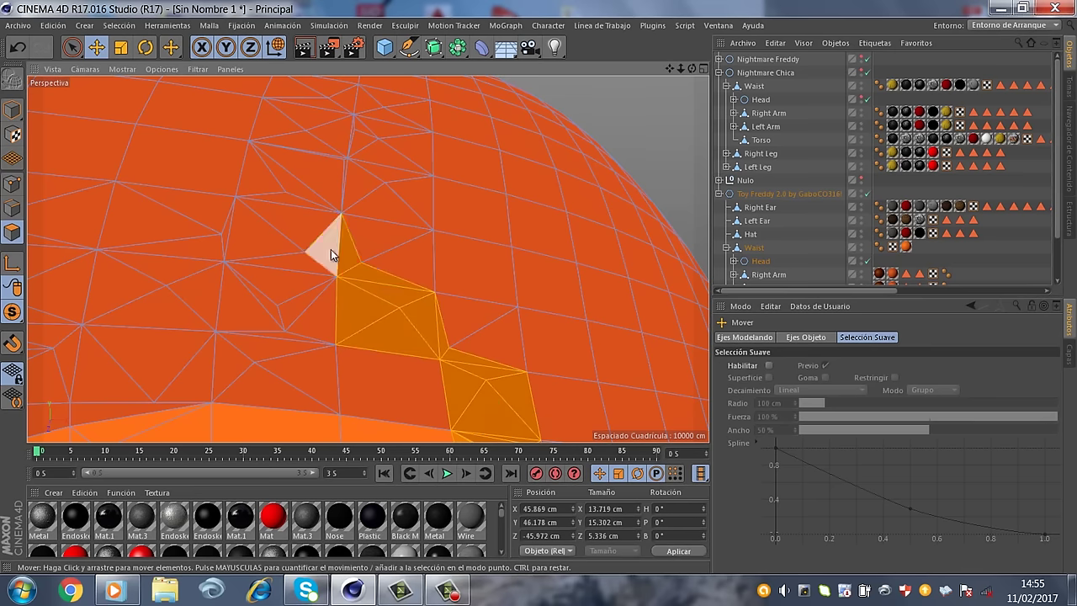
Add points on the Mask sphere to build a ragged, torn-shaped patch of polygons near its mouth opening
alt+drag(389, 307, 419, 286)
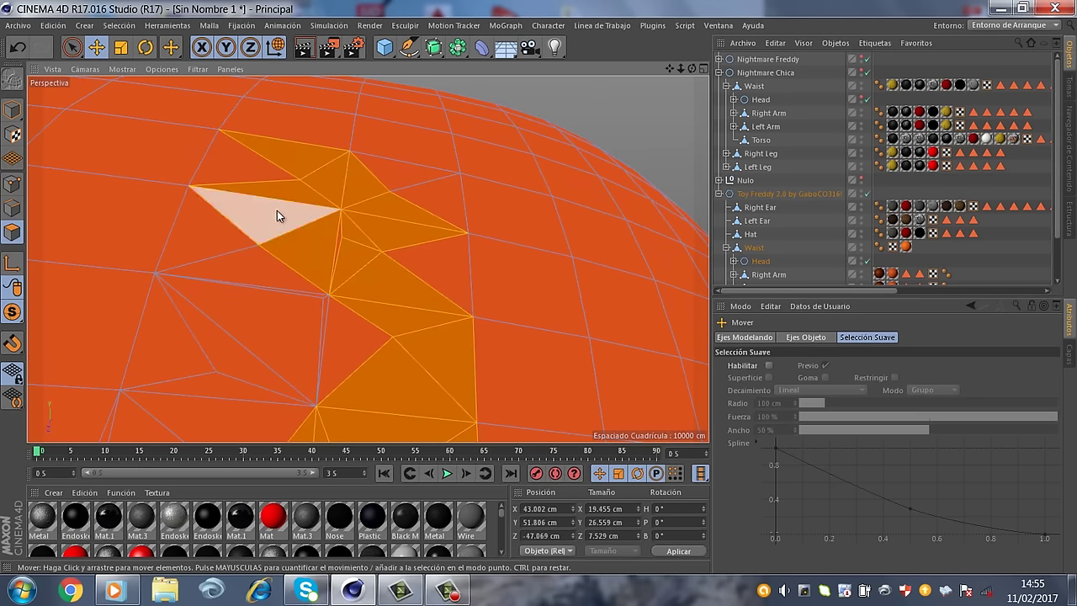
scroll(338, 257, down, 3)
right_click(397, 252)
click(437, 84)
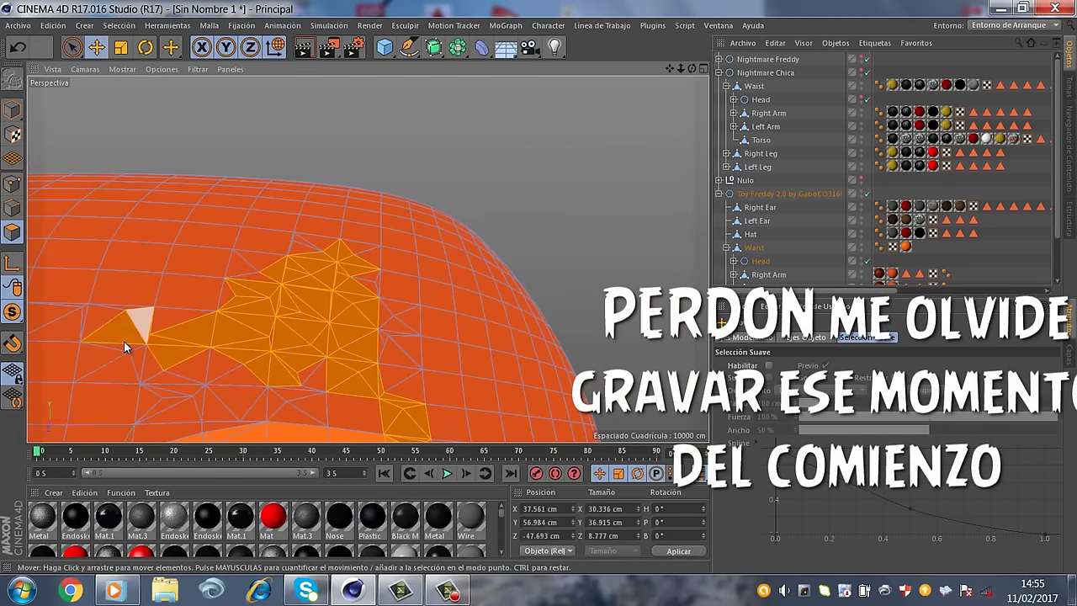
alt+drag(124, 340, 202, 317)
mouse_move(308, 403)
alt+mouse_down()
mouse_move(342, 360)
mouse_move(348, 272)
alt+mouse_up()
alt+drag(445, 212, 397, 292)
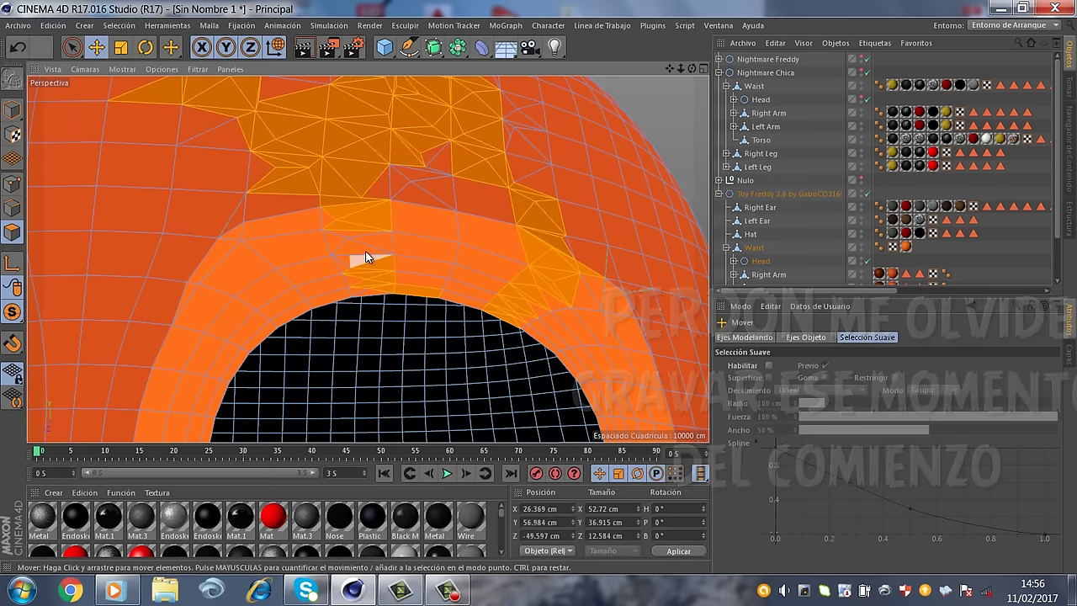
mouse_move(424, 198)
alt+mouse_down()
mouse_move(543, 106)
mouse_move(404, 332)
mouse_move(589, 298)
mouse_move(278, 269)
alt+mouse_up()
Raise the orange Mask mesh upward and minimize the music player window that popped up
scroll(277, 269, up, 5)
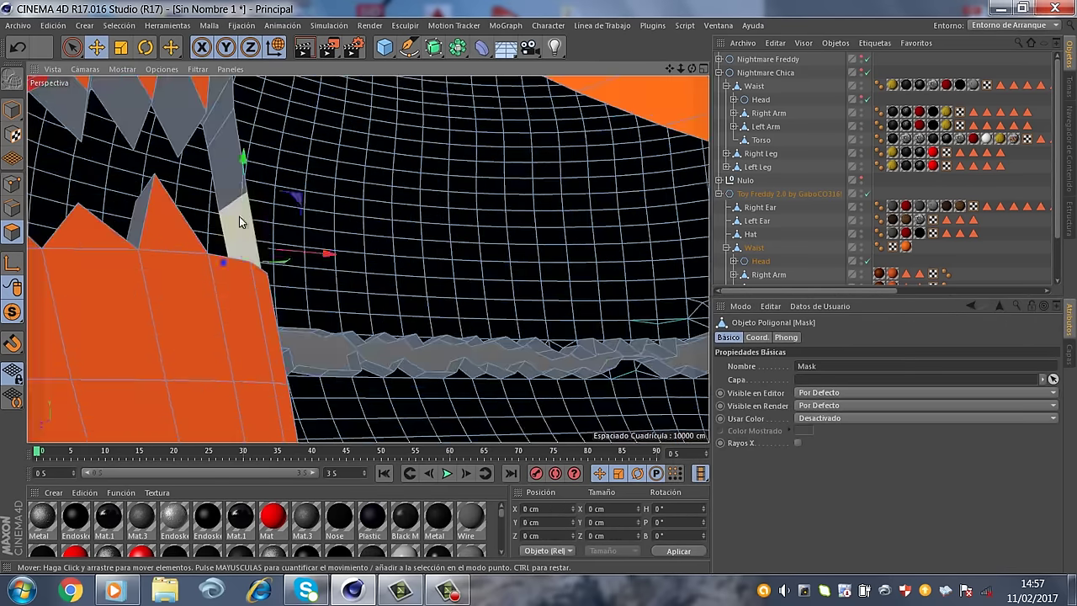
scroll(223, 116, down, 5)
scroll(337, 261, down, 5)
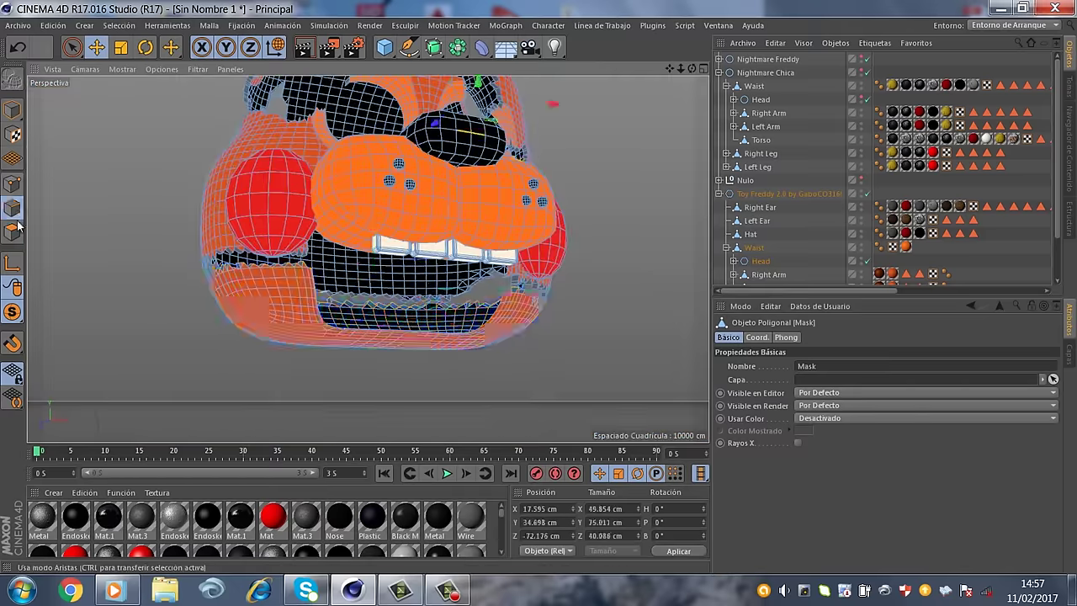
drag(366, 259, 375, 232)
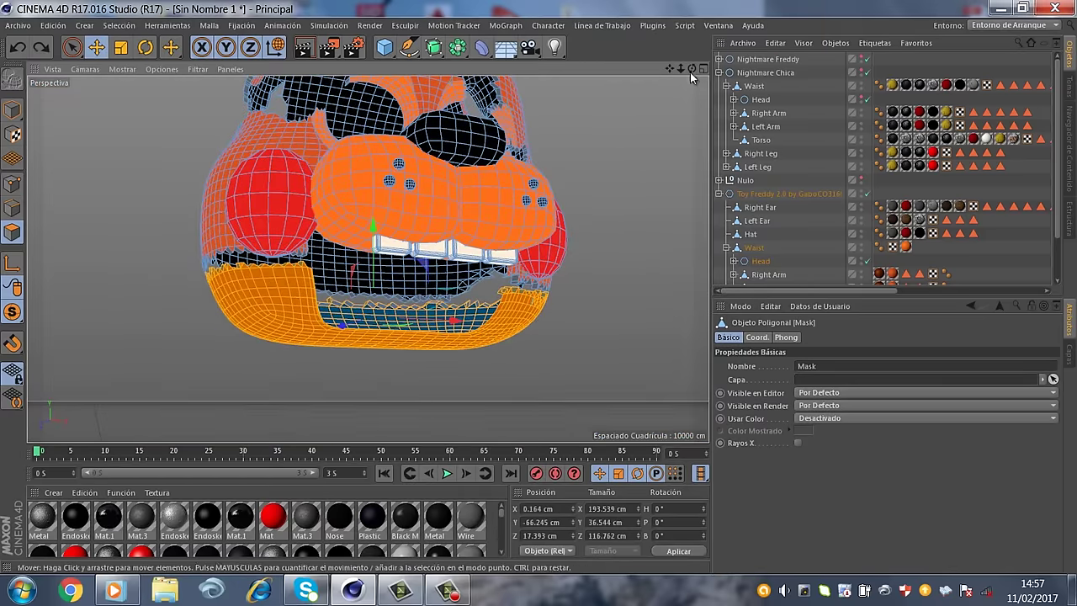
drag(690, 72, 620, 158)
click(134, 589)
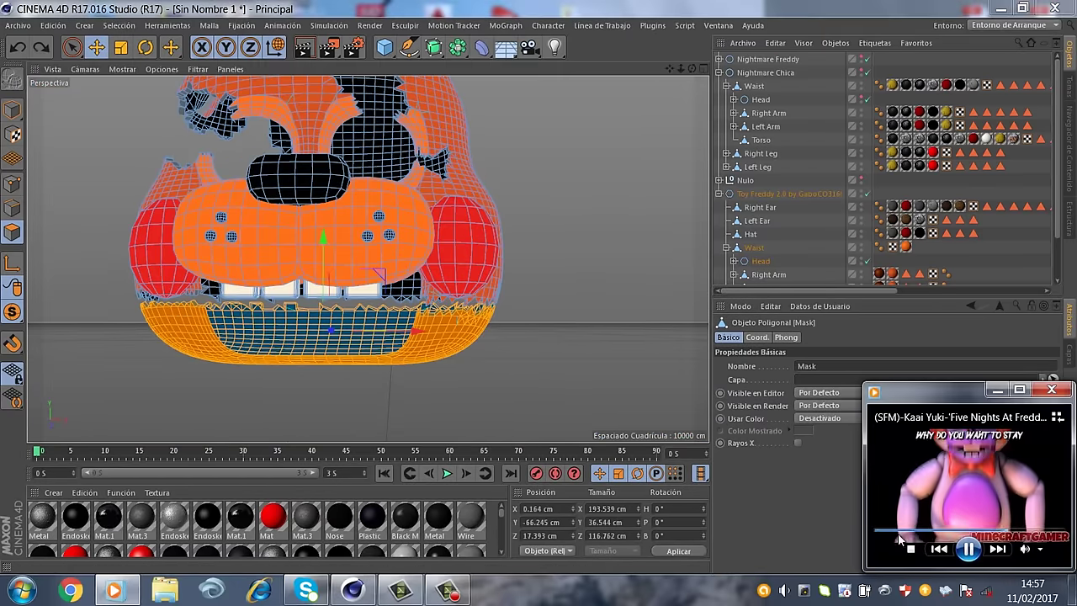
click(998, 397)
Undo the extra downward move of the mask and turn Solo off to show the whole model
drag(354, 295, 390, 311)
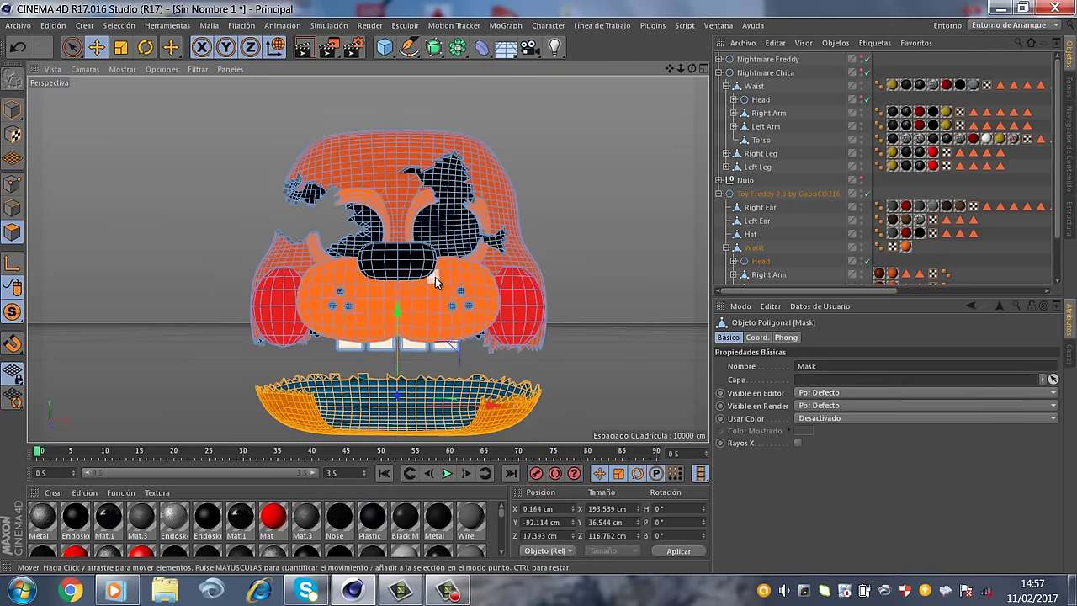
key(ctrl+z)
click(81, 340)
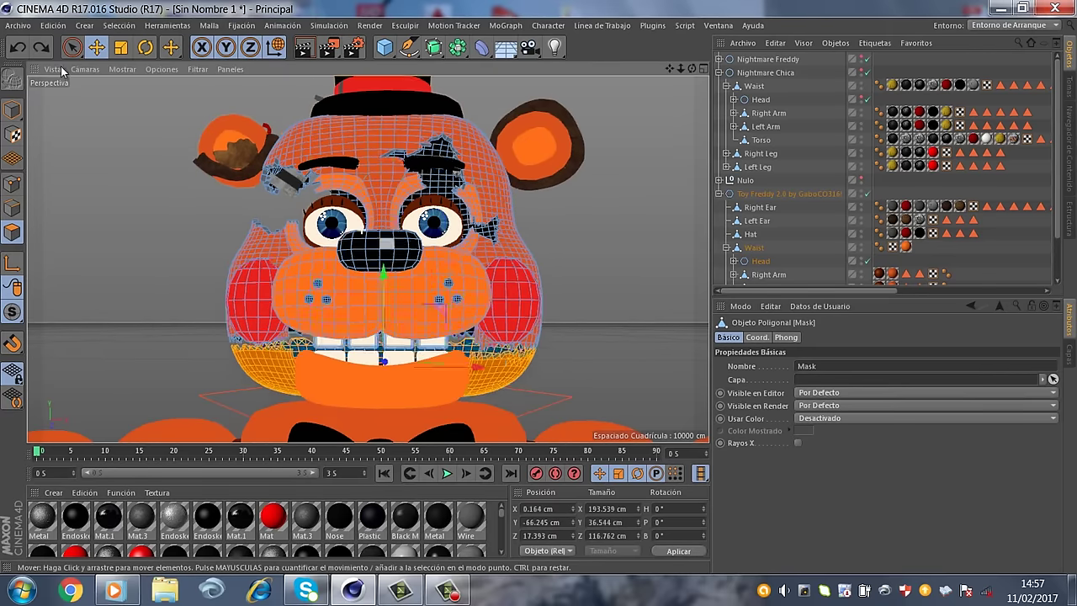
mouse_move(526, 299)
alt+mouse_down()
mouse_move(544, 273)
mouse_move(536, 305)
mouse_move(537, 288)
alt+mouse_up()
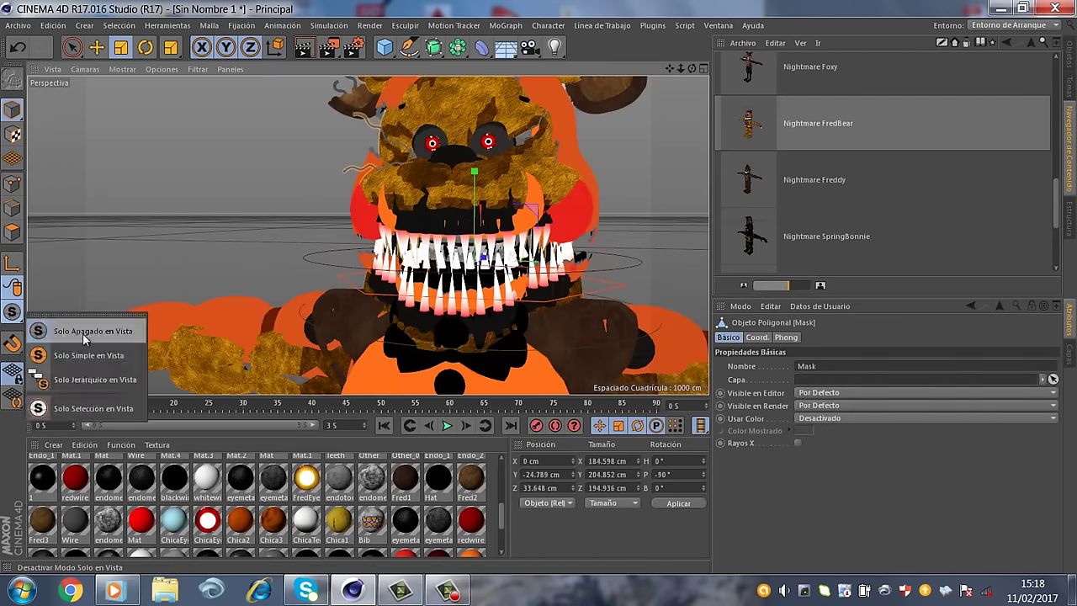
Isolate the mask with Solo, switch to Model mode, then turn Solo off again
click(85, 353)
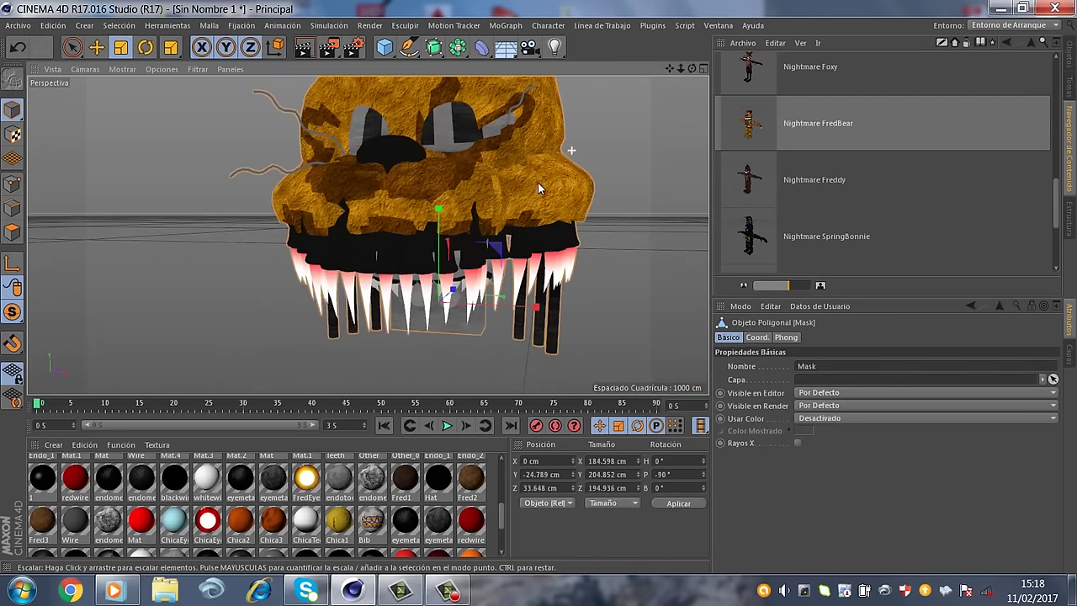
mouse_move(537, 182)
alt+mouse_down()
mouse_move(540, 285)
mouse_move(655, 248)
alt+mouse_up()
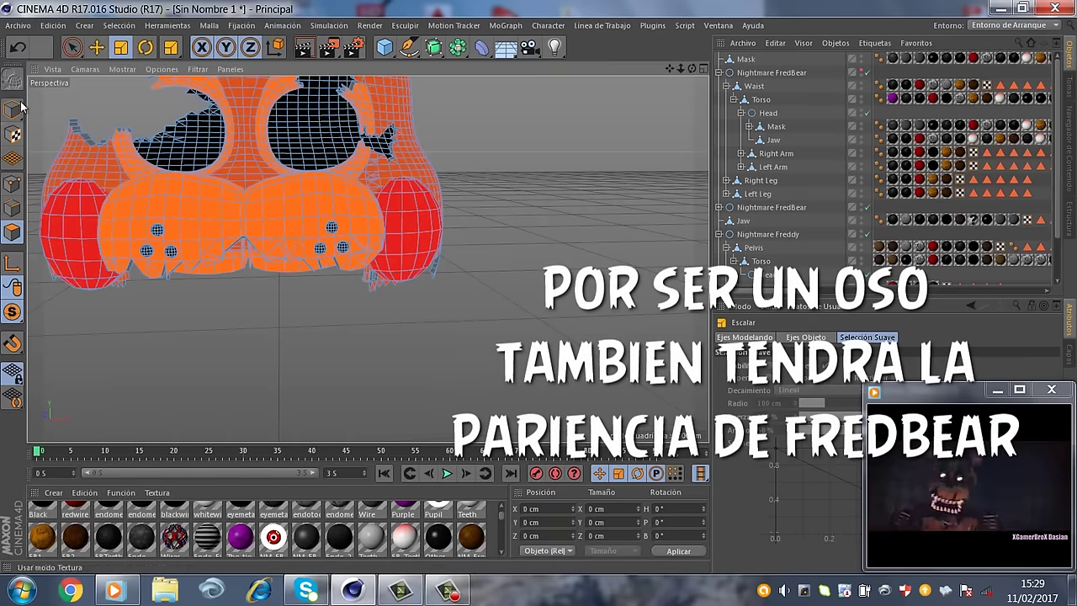
click(19, 108)
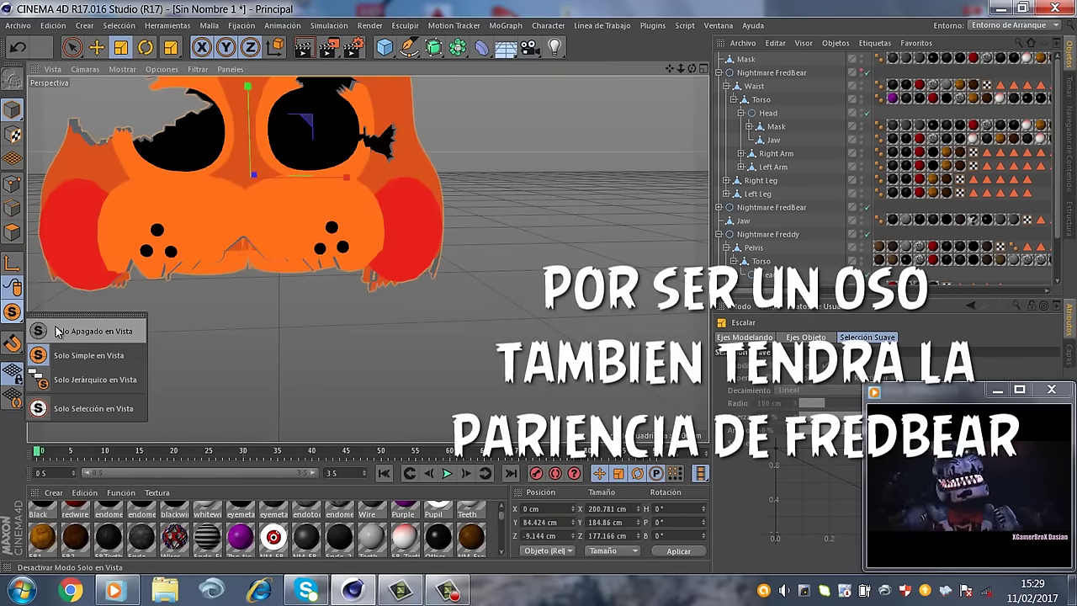
click(57, 330)
Lower both eyebrows slightly on the face with the Move tool
key(e)
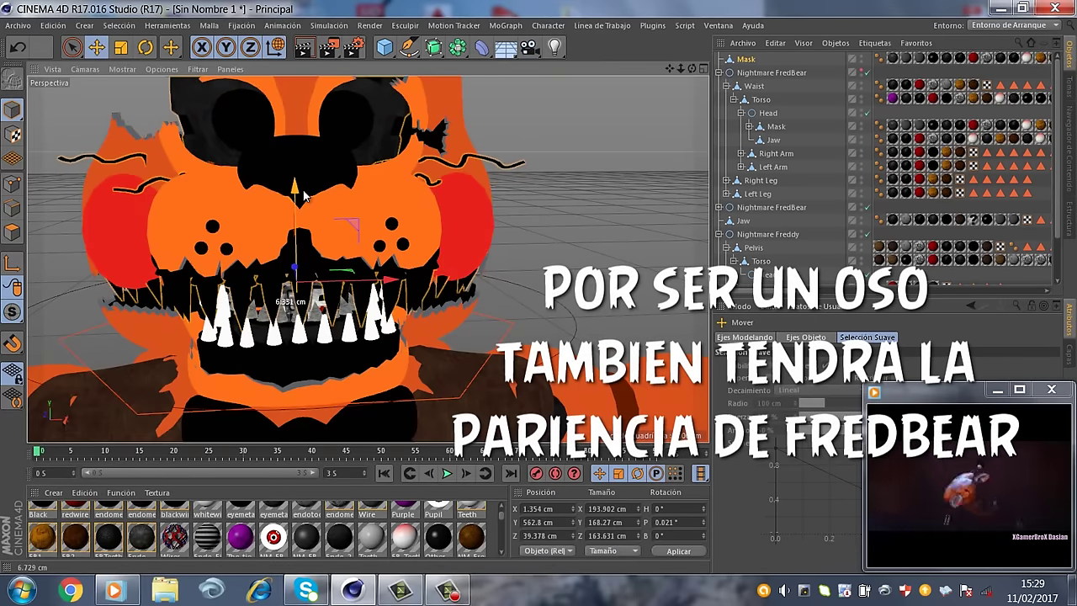
scroll(304, 223, up, 3)
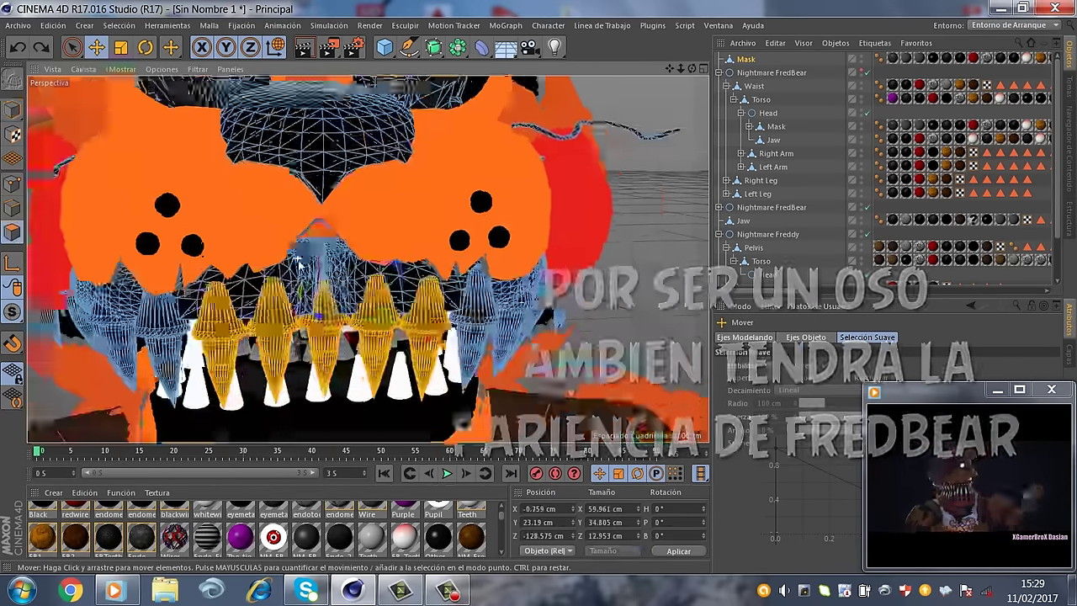
scroll(324, 195, up, 2)
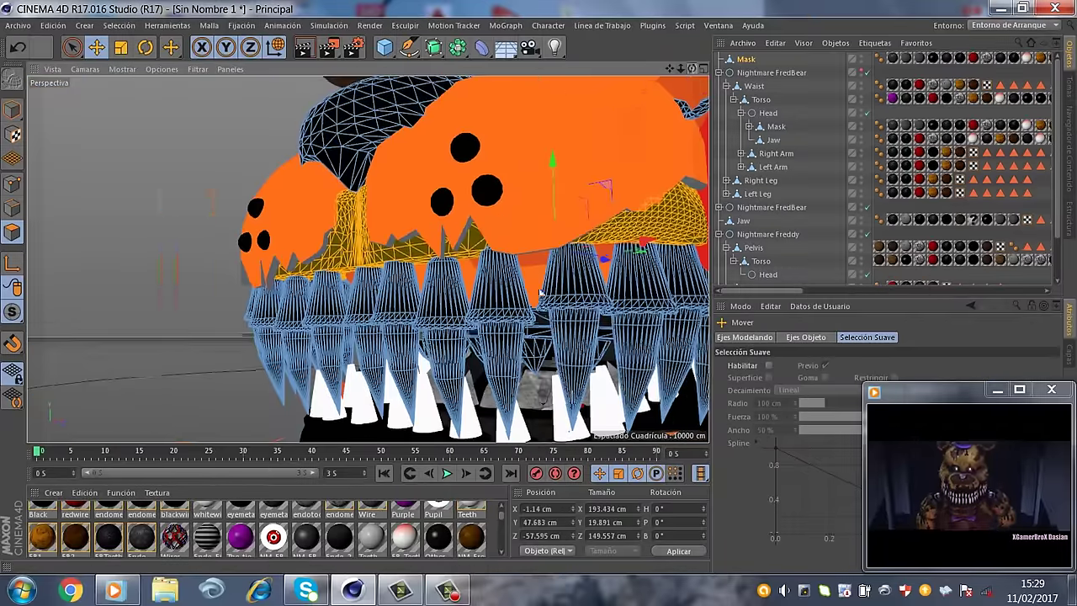
drag(476, 187, 423, 190)
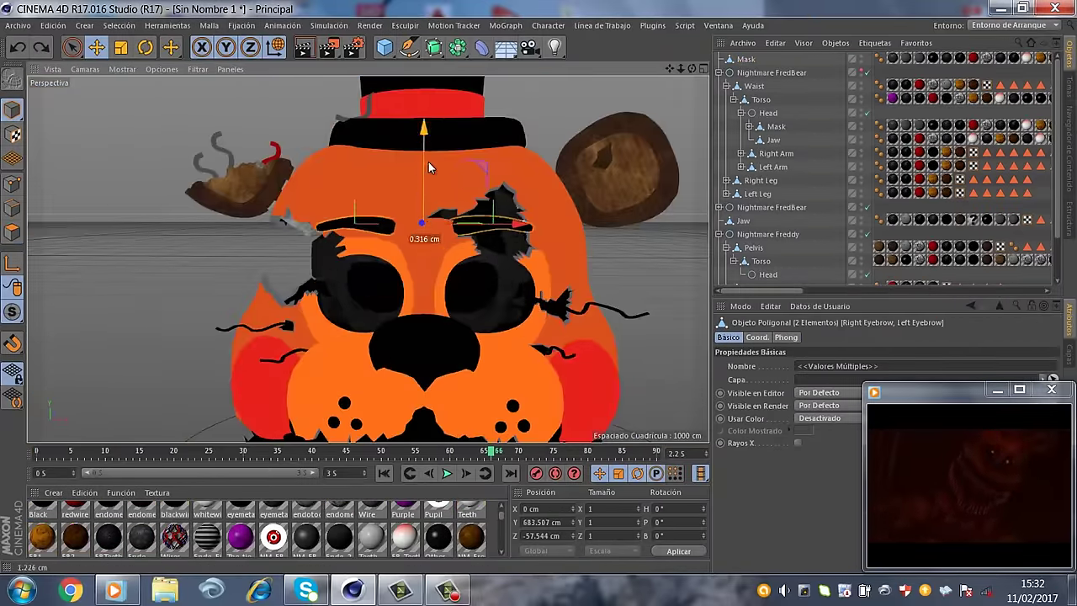
Select the Left Eyebrow and orbit to a three-quarter view of Freddy
scroll(428, 168, up, 2)
scroll(443, 159, down, 3)
scroll(413, 137, up, 3)
click(443, 219)
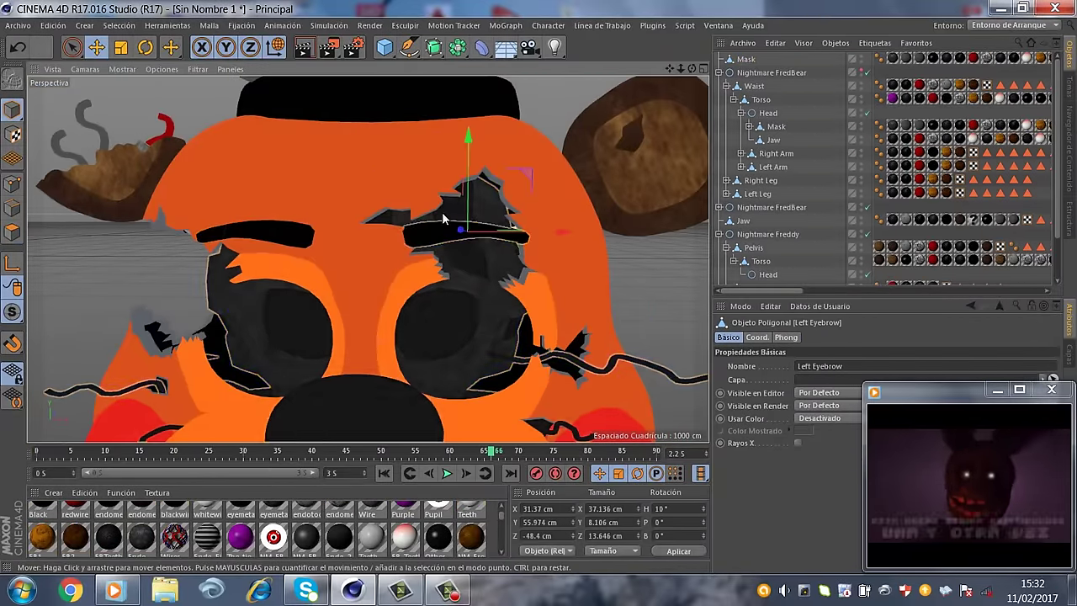
scroll(380, 181, down, 5)
scroll(543, 123, up, 4)
mouse_move(544, 123)
alt+mouse_down()
mouse_move(530, 291)
mouse_move(551, 286)
alt+mouse_up()
Select the Nightmare Torso and move it to the right
scroll(541, 287, up, 3)
scroll(379, 155, down, 2)
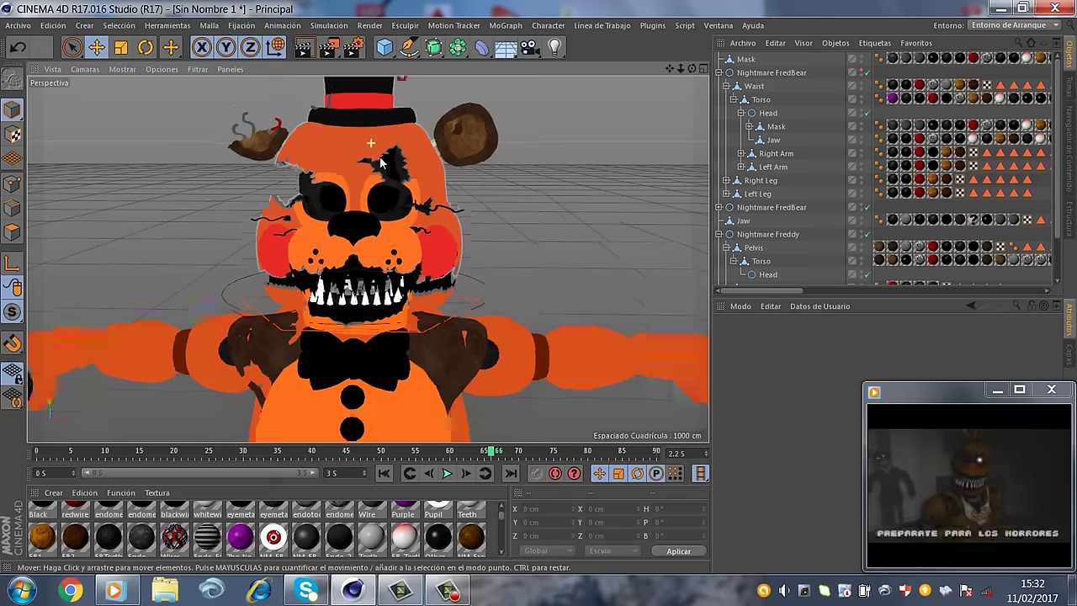
scroll(380, 156, down, 3)
scroll(370, 294, up, 2)
click(370, 345)
drag(370, 345, 570, 286)
Select the eye piece, then the leg, to check their fit
scroll(437, 353, up, 3)
scroll(437, 353, up, 3)
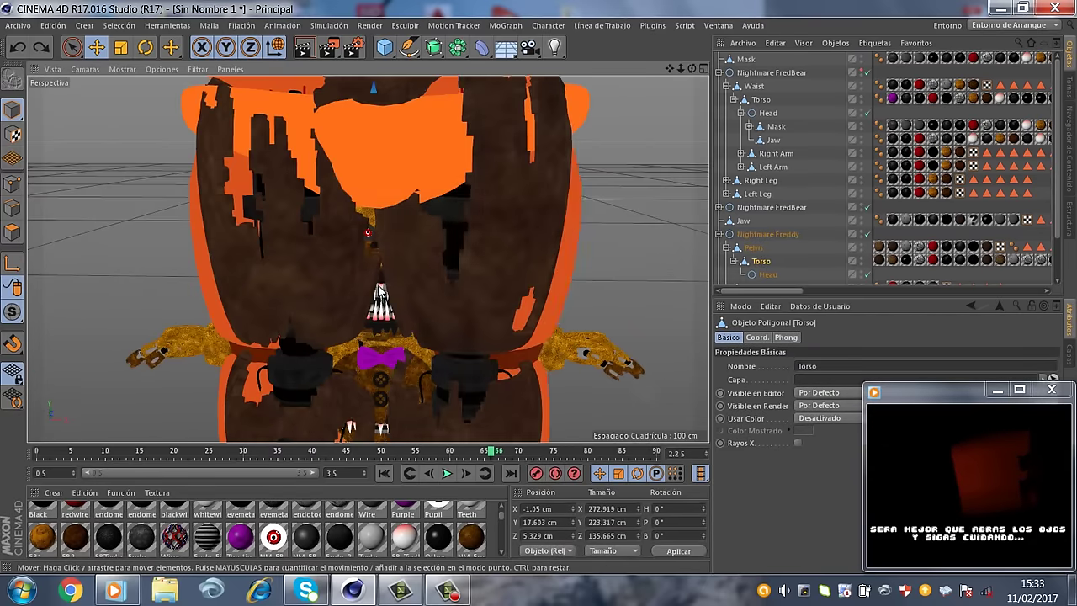
scroll(378, 253, up, 4)
click(349, 181)
scroll(350, 181, down, 4)
scroll(502, 269, down, 3)
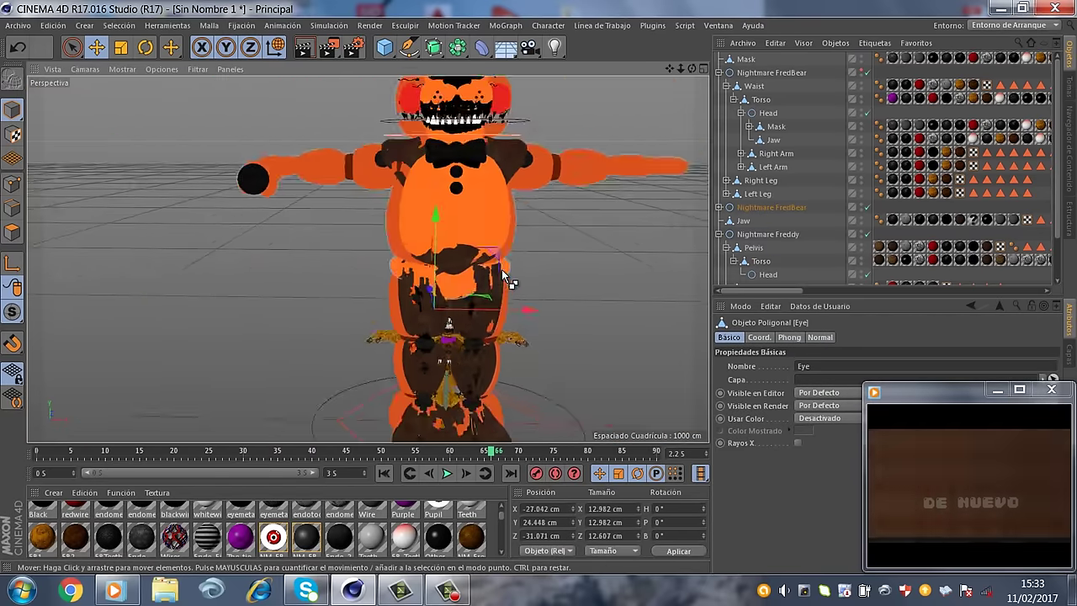
scroll(525, 266, down, 2)
scroll(461, 284, up, 4)
click(461, 284)
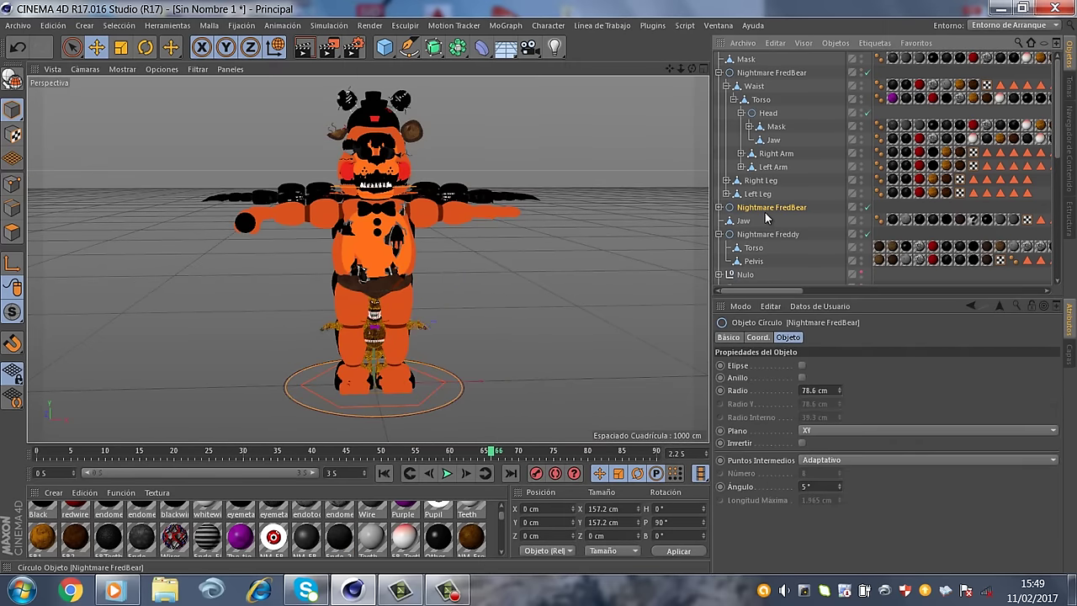
Select Nightmare FredBear with its children, then delete the unused materials and the duplicate object
right_click(763, 212)
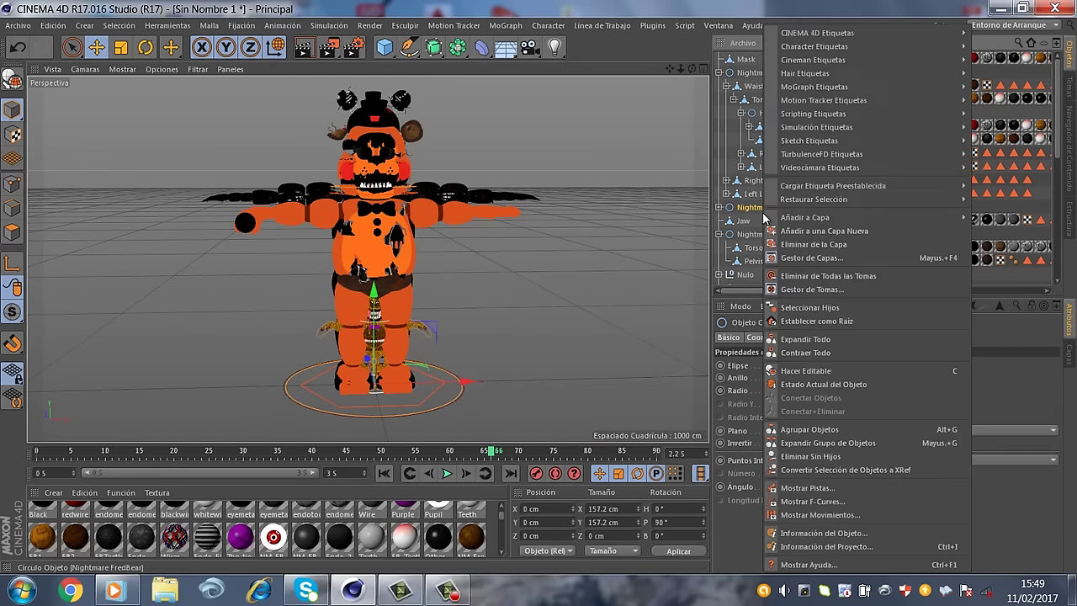
click(809, 307)
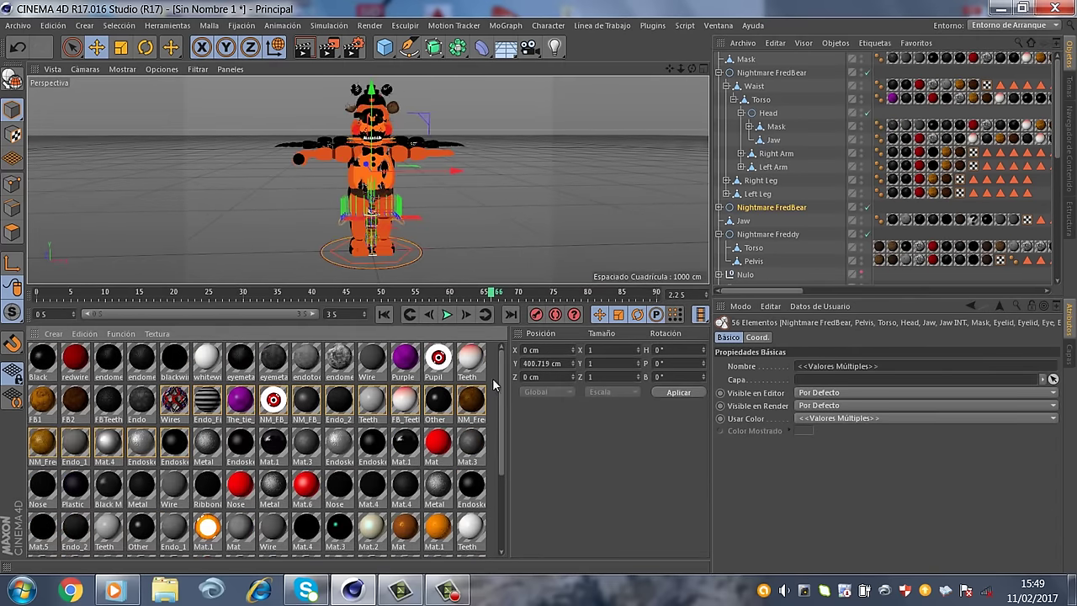
click(168, 394)
key(Delete)
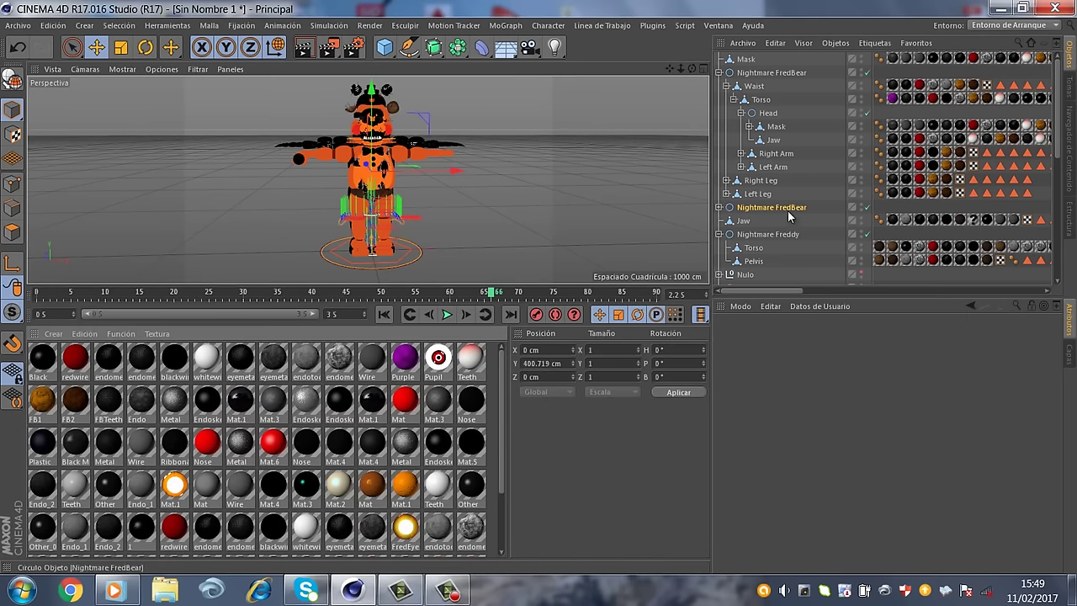
key(Delete)
Move Nightmare FredBear to the left
scroll(578, 180, up, 5)
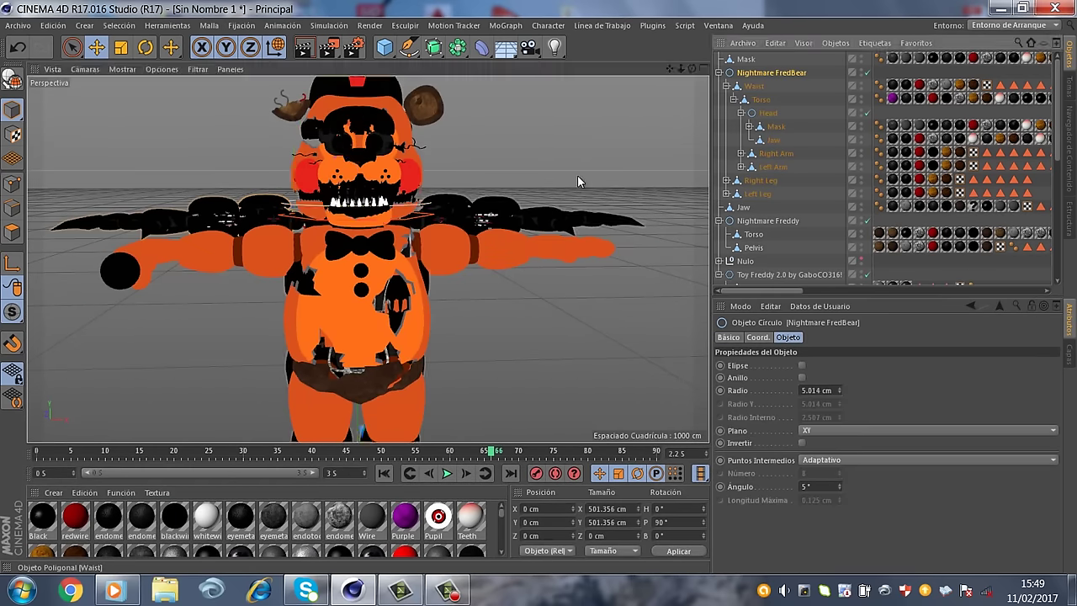
scroll(577, 181, down, 5)
drag(577, 181, 344, 342)
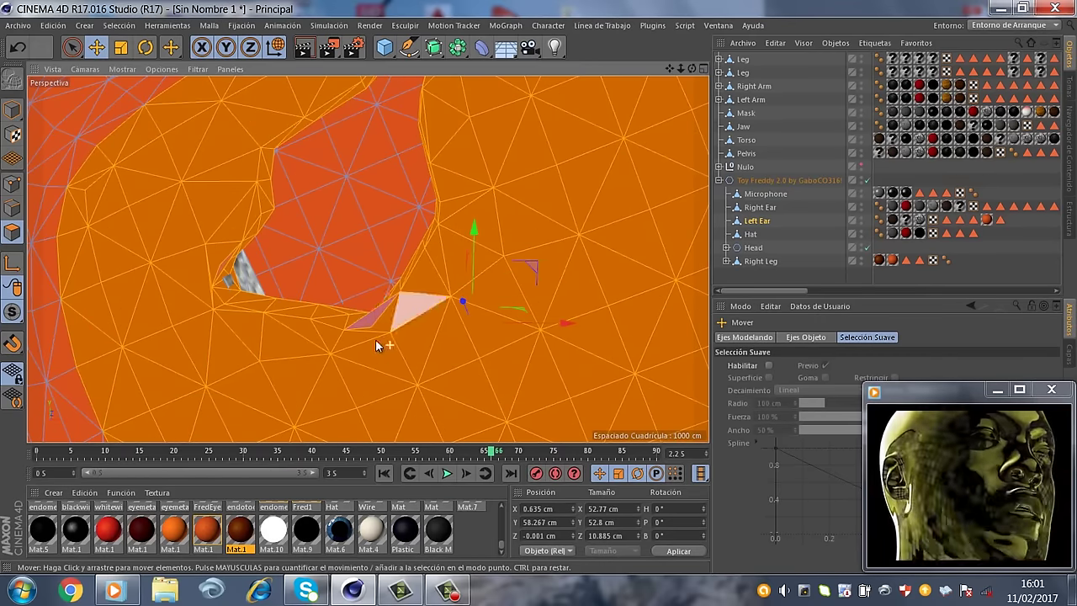
Open the Toys 2.0 folder in the Content Browser
scroll(628, 182, down, 5)
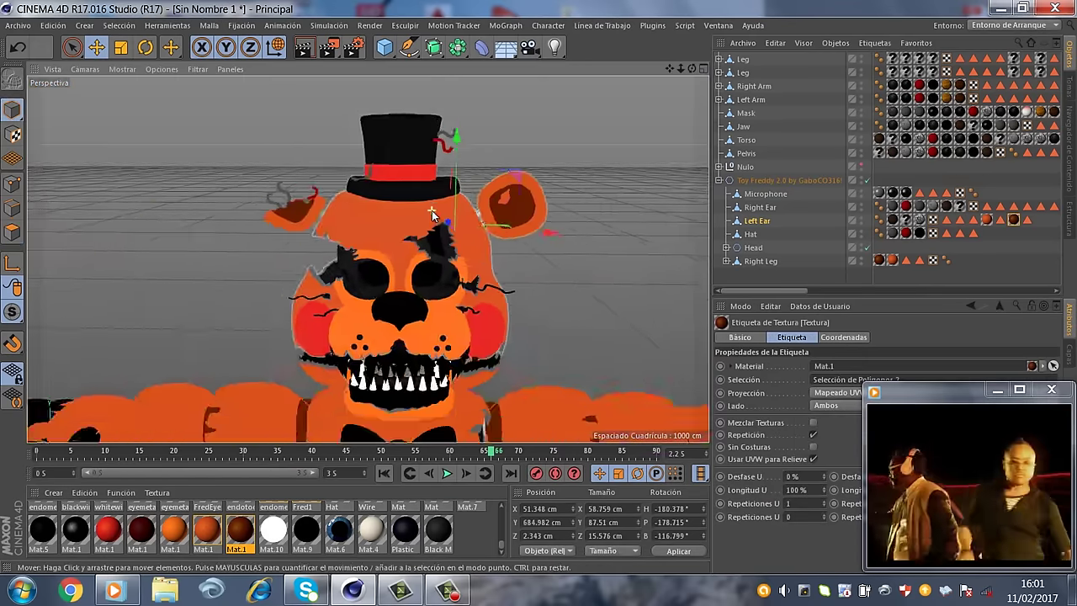
scroll(495, 301, down, 3)
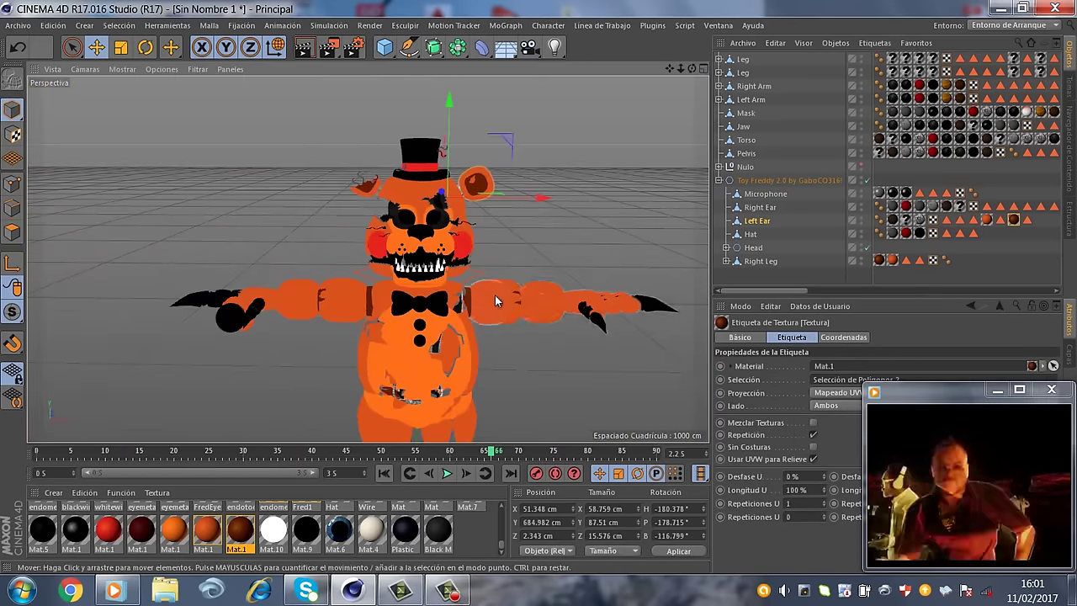
click(16, 27)
double_click(746, 215)
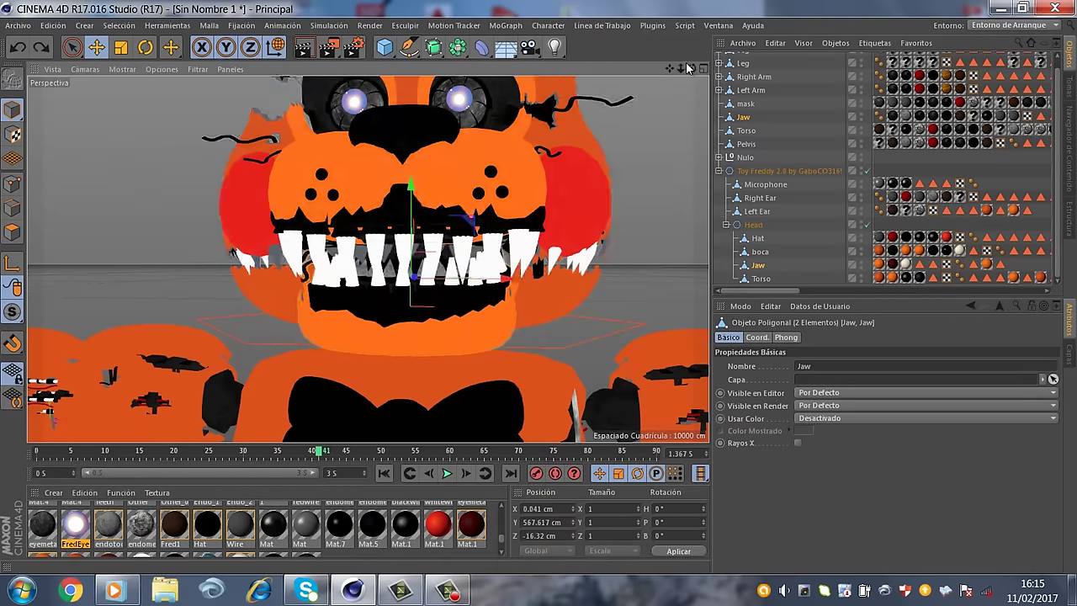
Select the mask and orbit around the mouth to inspect the teeth from inside
alt+drag(418, 216, 253, 236)
scroll(253, 236, up, 3)
click(185, 244)
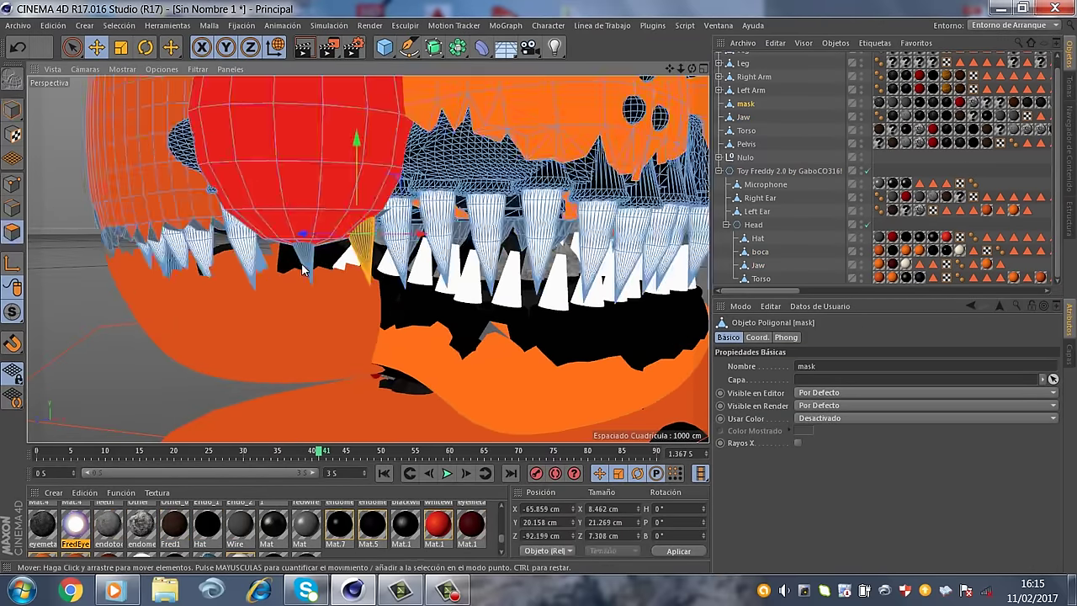
alt+drag(303, 269, 518, 212)
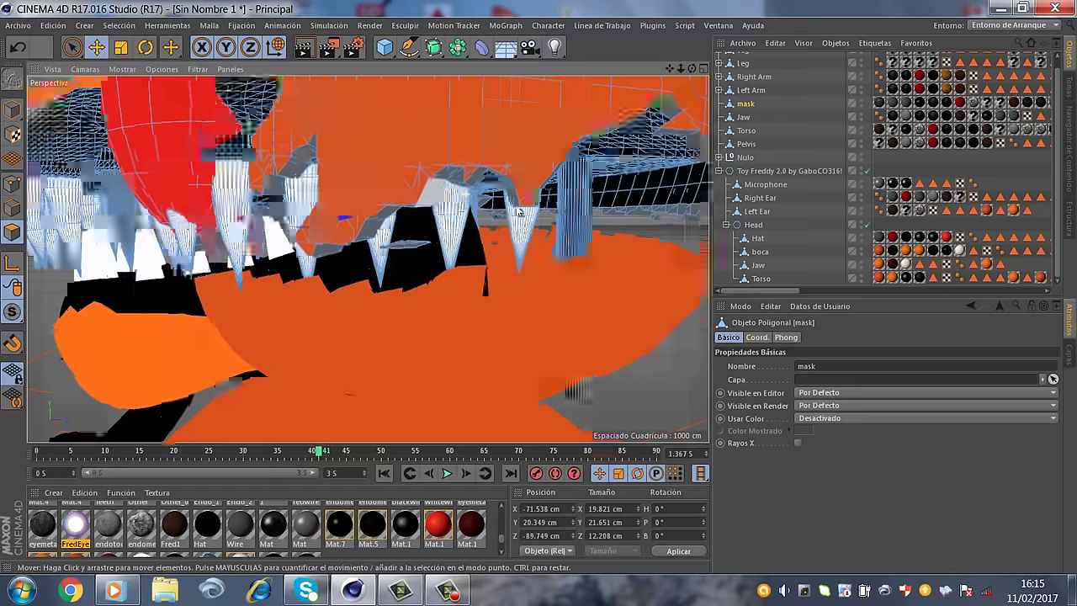
alt+drag(518, 212, 490, 223)
scroll(98, 557, down, 2)
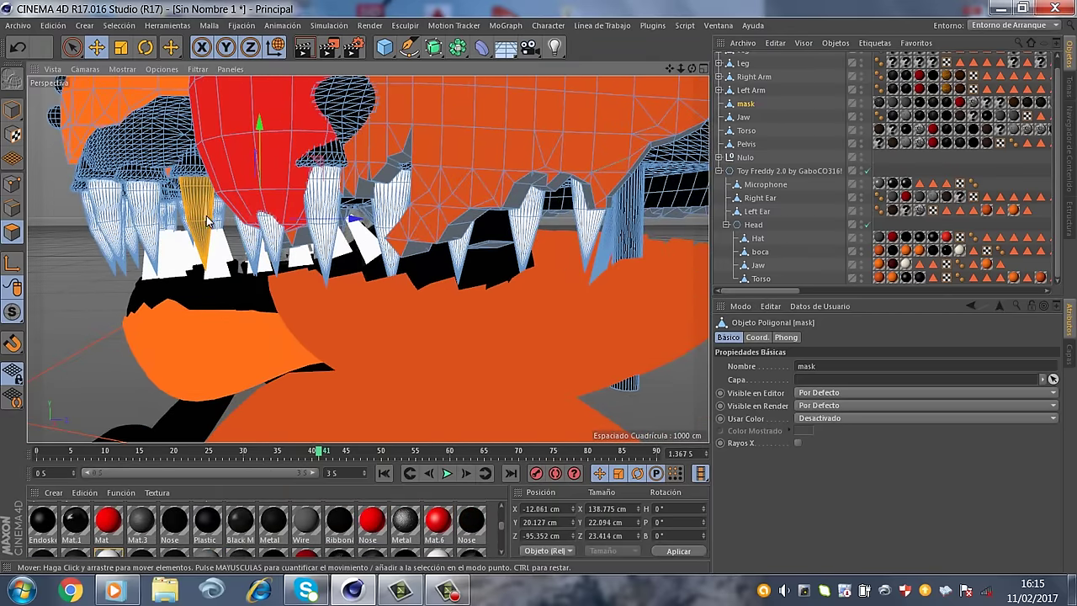
scroll(46, 140, up, 3)
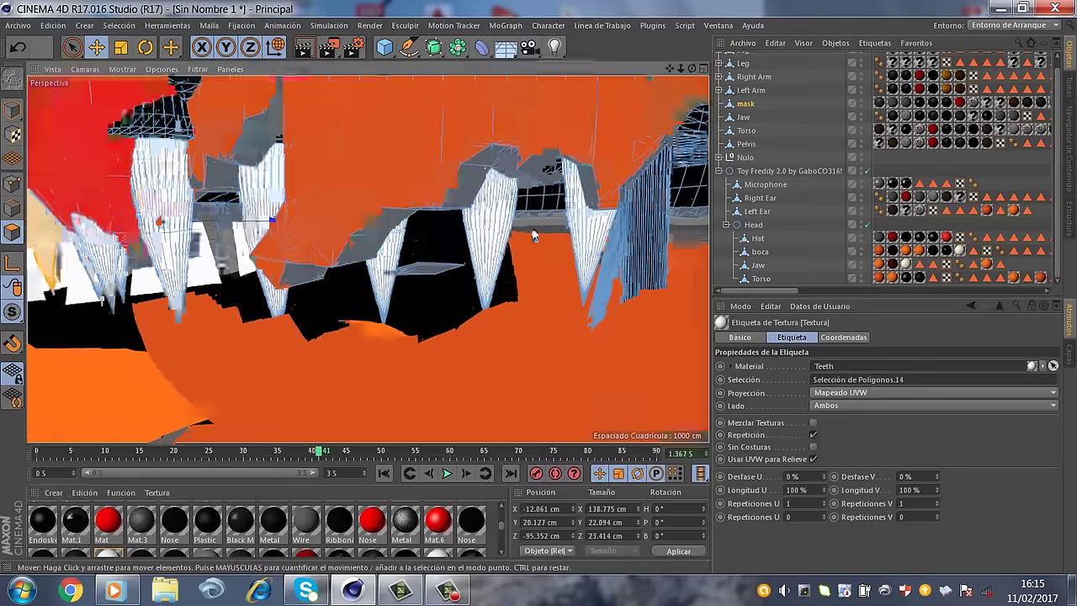
Swing the view round to the front of the head and switch to the Rotate tool
alt+drag(46, 141, 240, 355)
alt+drag(320, 286, 421, 240)
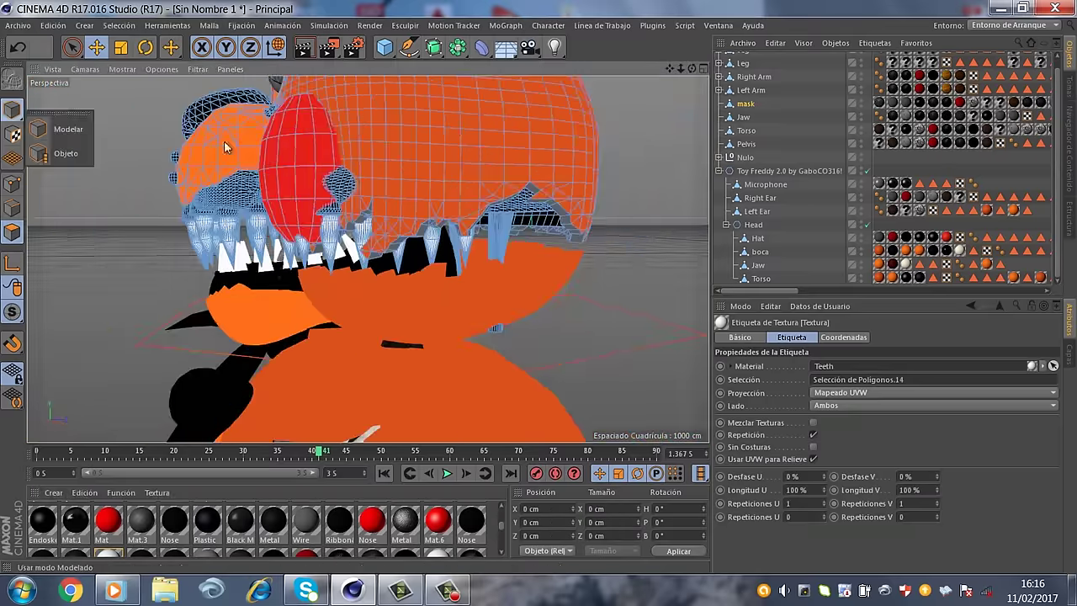
mouse_move(226, 148)
alt+mouse_down()
mouse_move(534, 291)
mouse_move(620, 160)
mouse_move(408, 185)
alt+mouse_up()
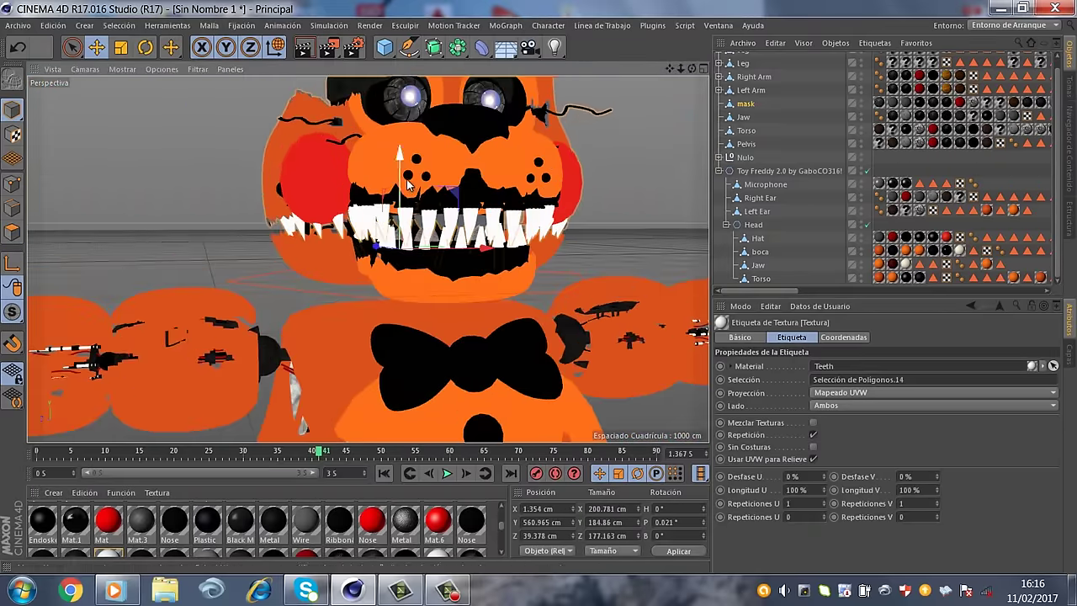
key(r)
scroll(551, 189, down, 3)
scroll(551, 190, down, 3)
Rotate the jaw slightly to adjust the mouth opening
scroll(551, 190, down, 2)
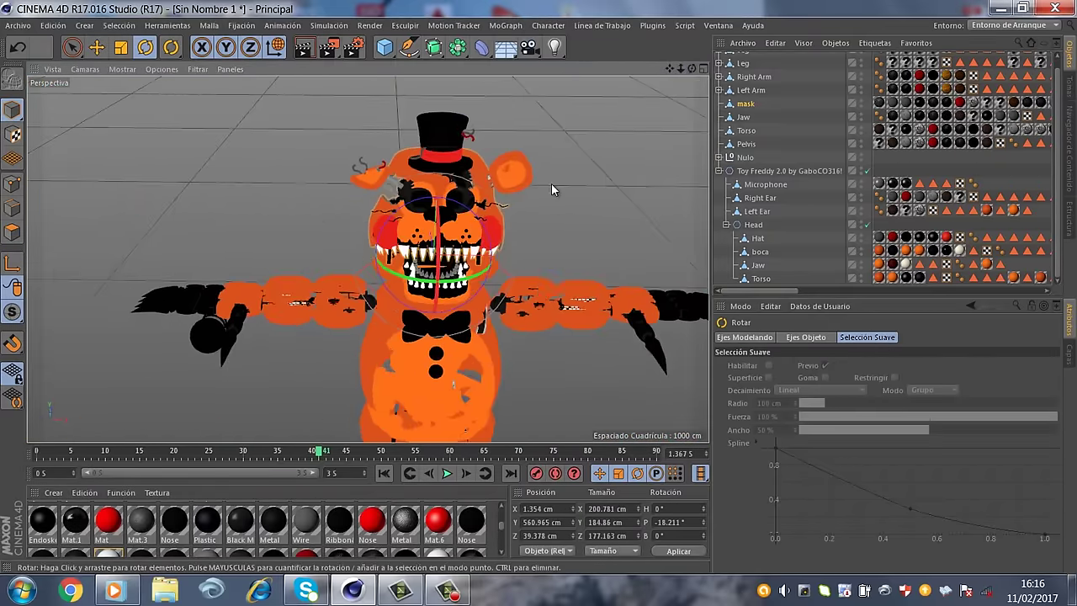
scroll(551, 182, up, 3)
scroll(535, 288, down, 1)
scroll(536, 289, up, 3)
drag(316, 371, 320, 335)
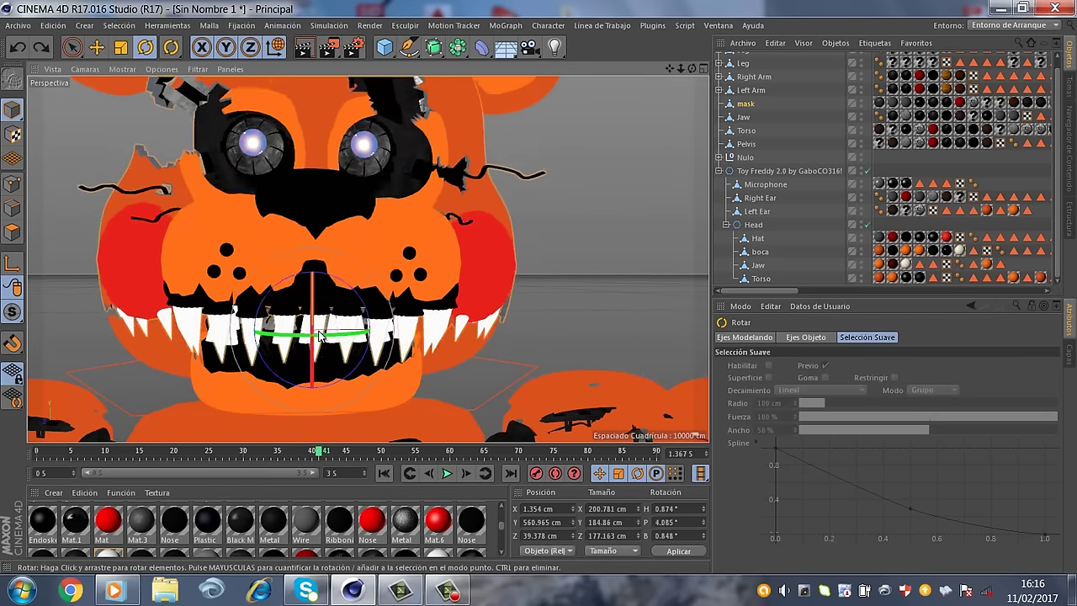
Select the left eye, then the broken Right Ear
scroll(320, 335, down, 2)
scroll(319, 335, down, 3)
click(349, 223)
scroll(579, 165, down, 3)
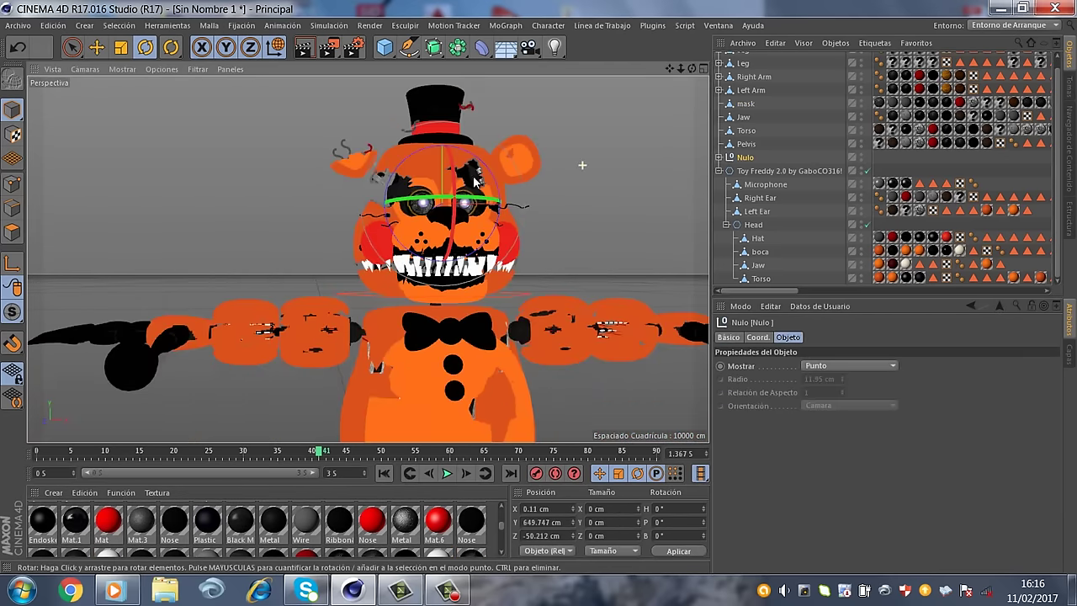
click(396, 178)
scroll(373, 193, up, 5)
scroll(372, 193, up, 2)
Move the Right Ear's polygons back against the head
click(21, 232)
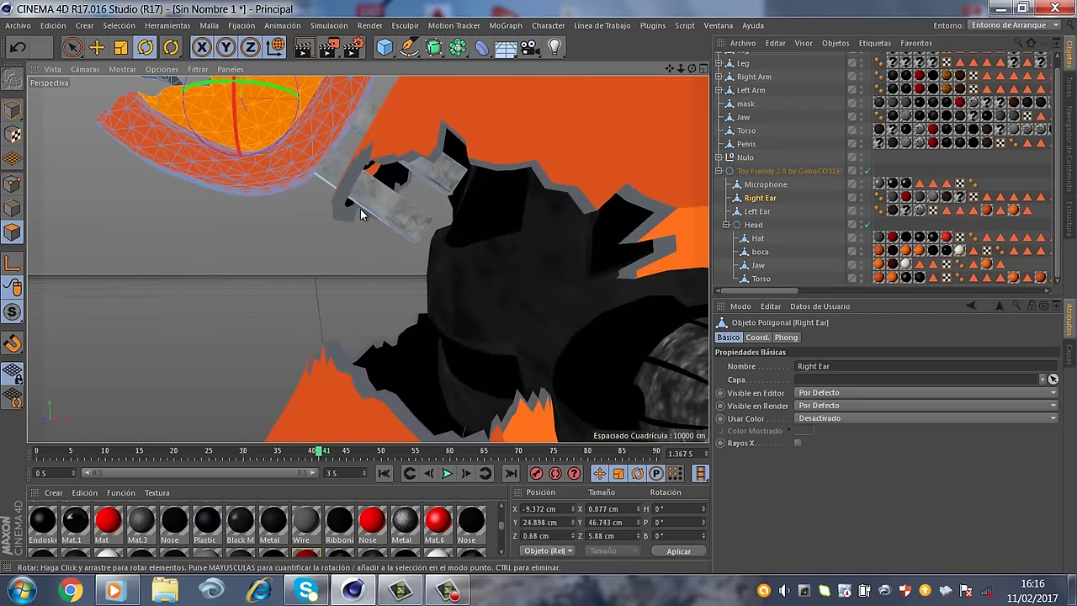
key(e)
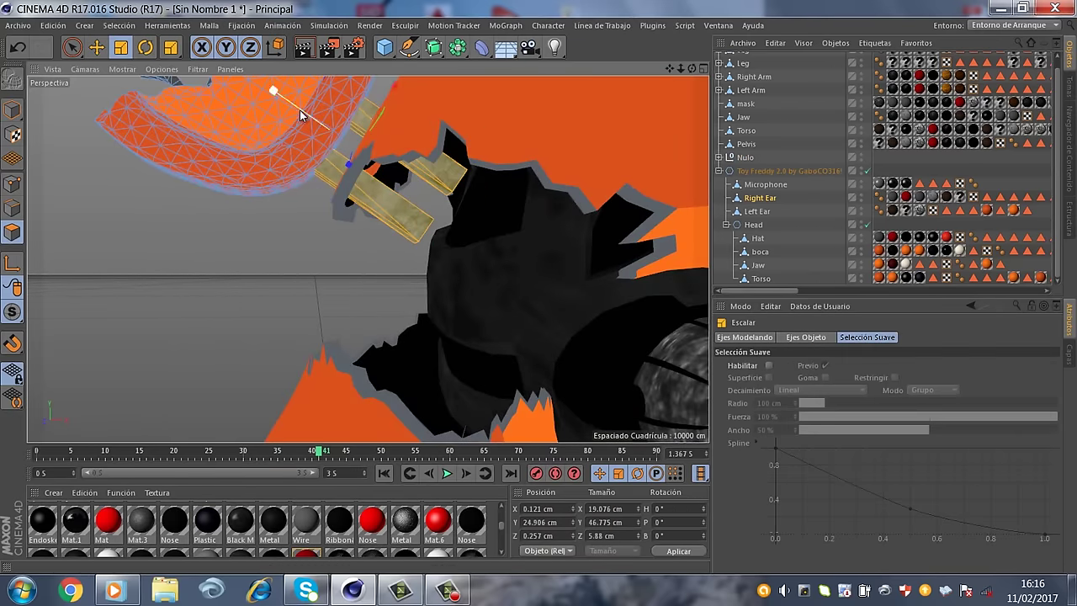
scroll(357, 237, down, 3)
key(e)
mouse_move(385, 182)
mouse_down()
mouse_move(289, 179)
mouse_move(112, 239)
mouse_up()
scroll(407, 244, up, 2)
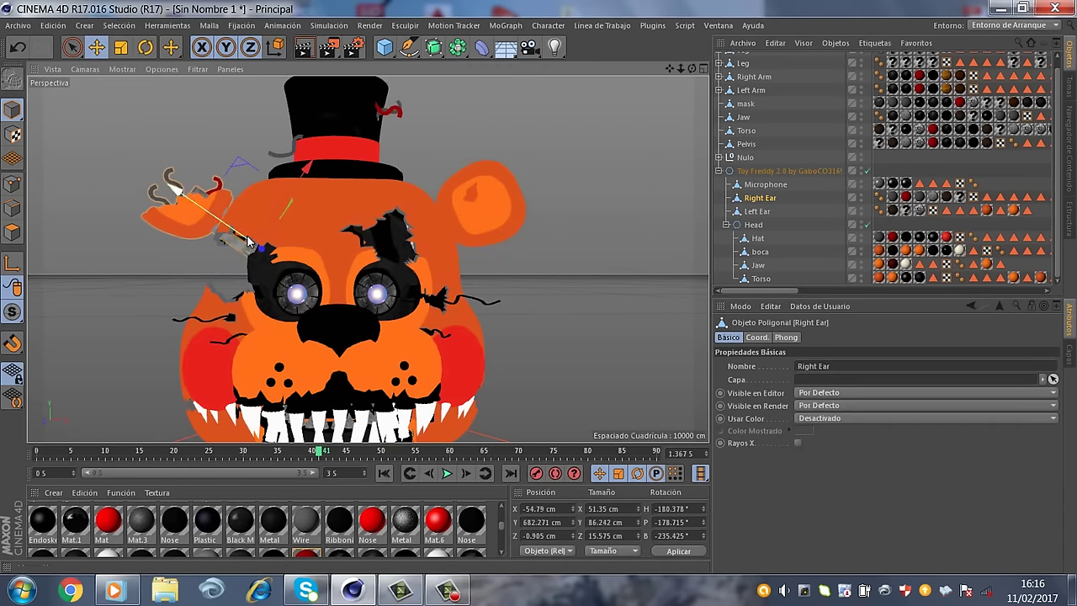
Rotate the boca mouth piece open to about P 23° so the lower teeth show
key(r)
scroll(243, 223, up, 2)
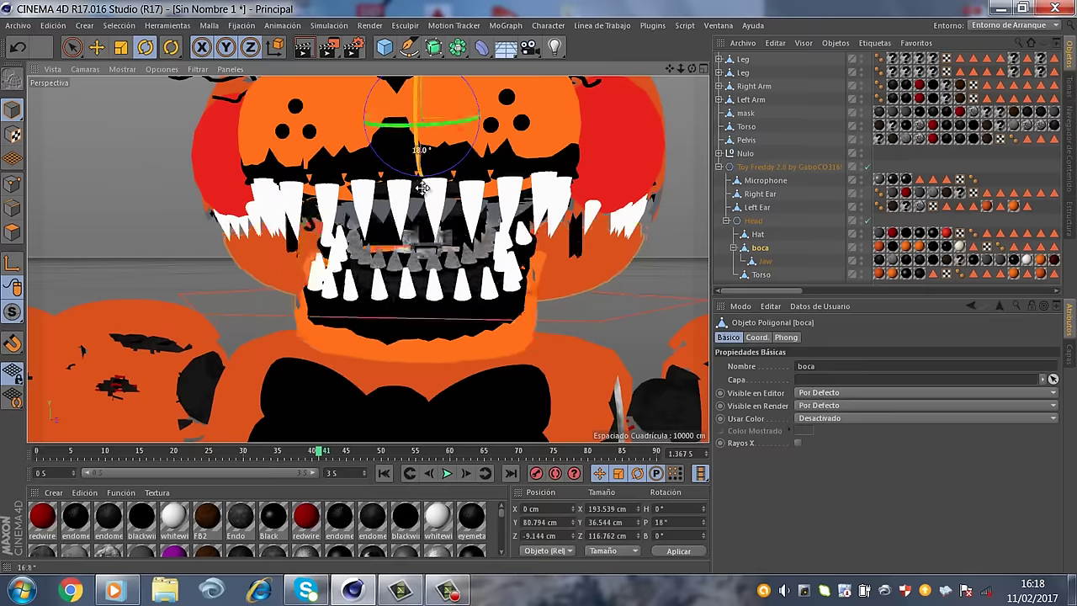
mouse_move(634, 97)
alt+mouse_down()
mouse_move(535, 287)
mouse_move(15, 247)
mouse_move(312, 116)
alt+mouse_up()
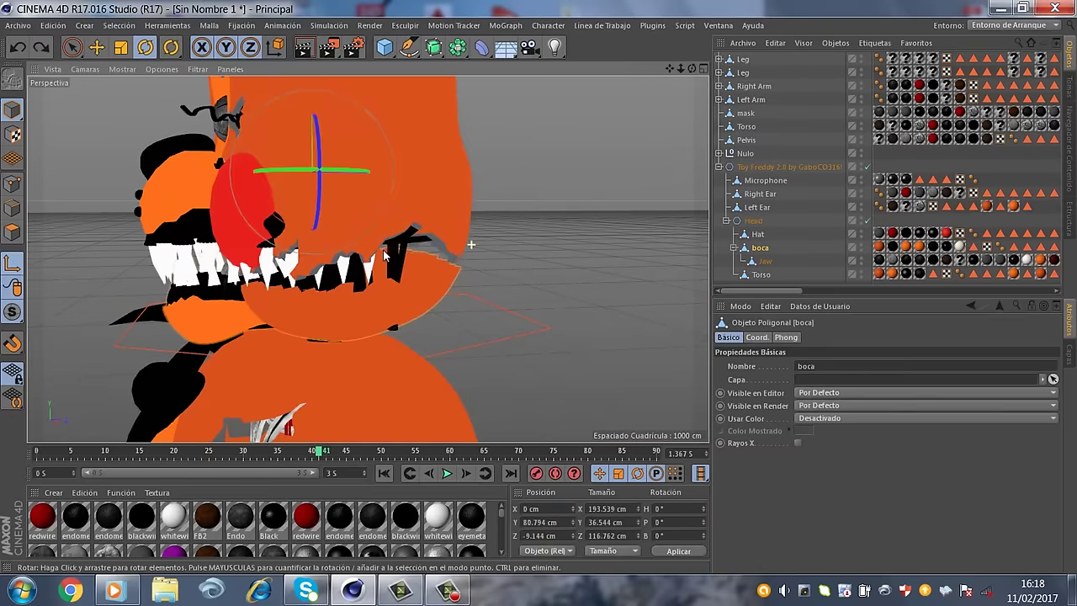
key(e)
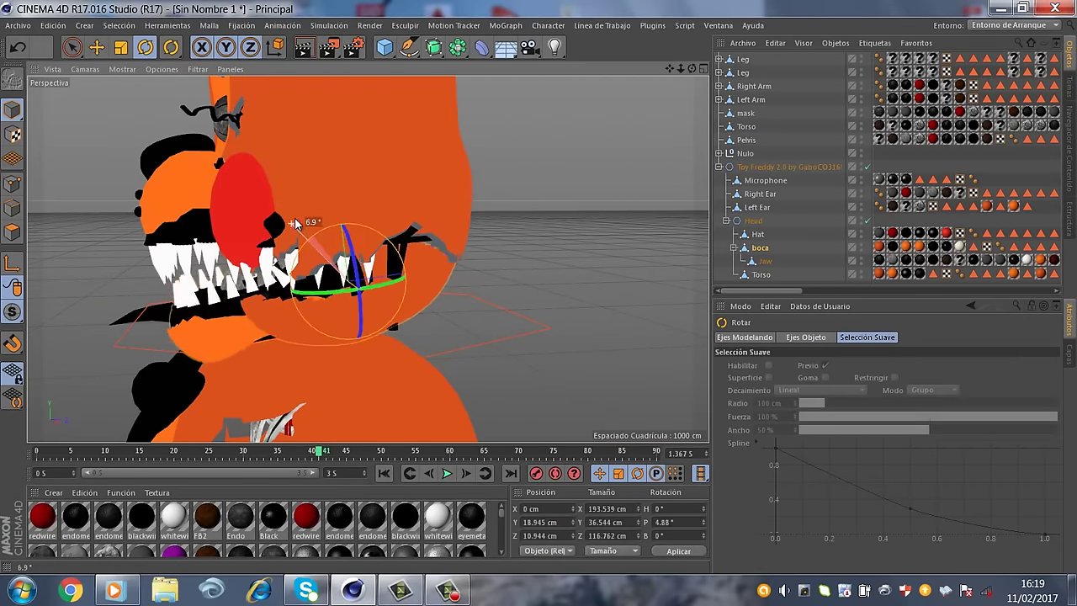
alt+drag(296, 222, 446, 251)
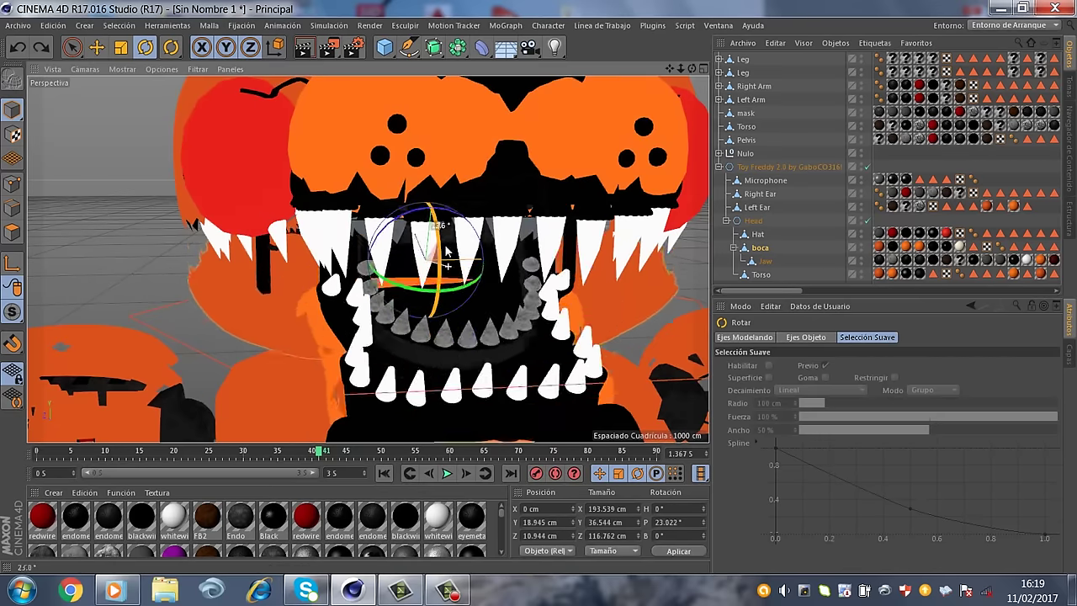
scroll(445, 251, up, 3)
scroll(392, 222, up, 3)
click(343, 200)
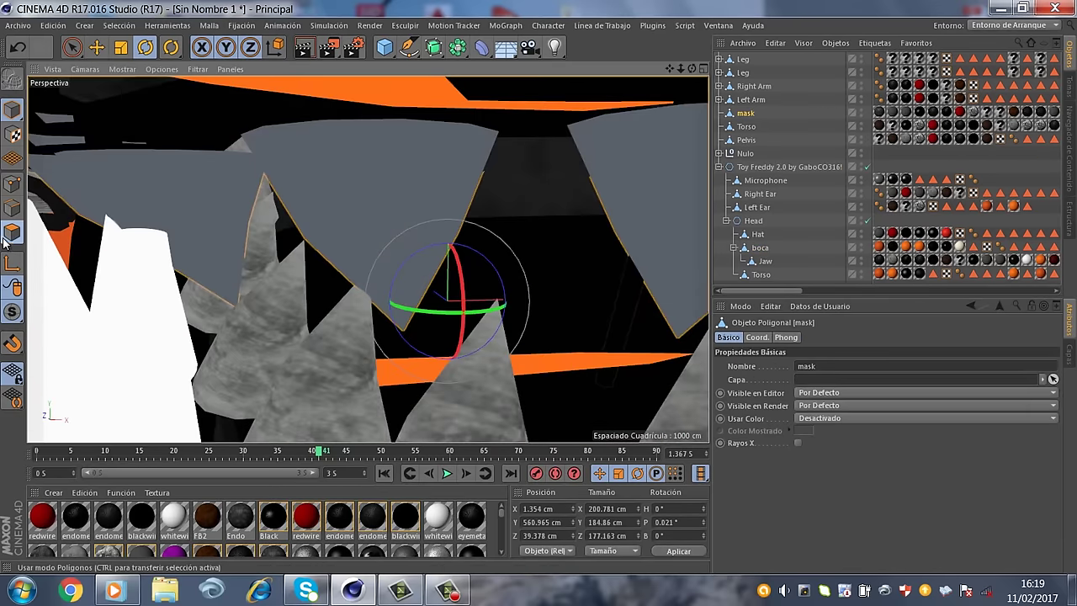
Switch the mask to Polygon mode and orbit in close on its cone-shaped teeth
click(5, 238)
mouse_move(283, 154)
alt+mouse_down()
mouse_move(526, 285)
mouse_move(356, 228)
mouse_move(111, 192)
alt+mouse_up()
mouse_move(495, 189)
mouse_down()
mouse_move(539, 293)
mouse_move(604, 169)
mouse_up()
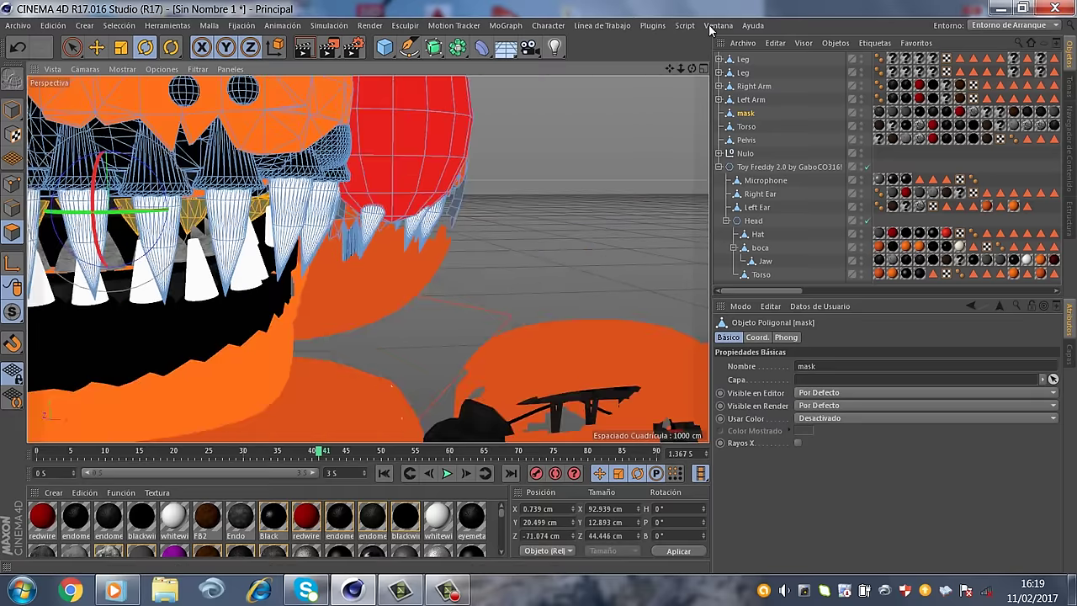
mouse_move(577, 225)
alt+mouse_down()
mouse_move(537, 286)
mouse_move(486, 220)
mouse_move(541, 298)
mouse_move(540, 287)
mouse_move(243, 177)
mouse_move(142, 239)
alt+mouse_up()
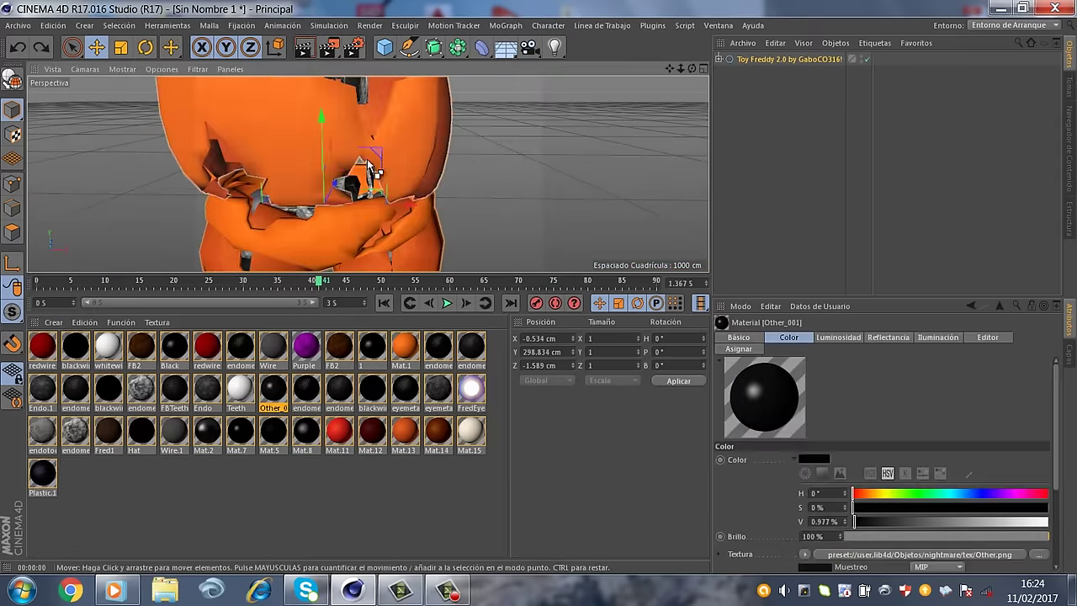
Pull back to see all of Freddy and enlarge the 3D view area
mouse_move(236, 171)
alt+mouse_down()
mouse_move(275, 230)
mouse_move(296, 200)
mouse_move(137, 154)
alt+mouse_up()
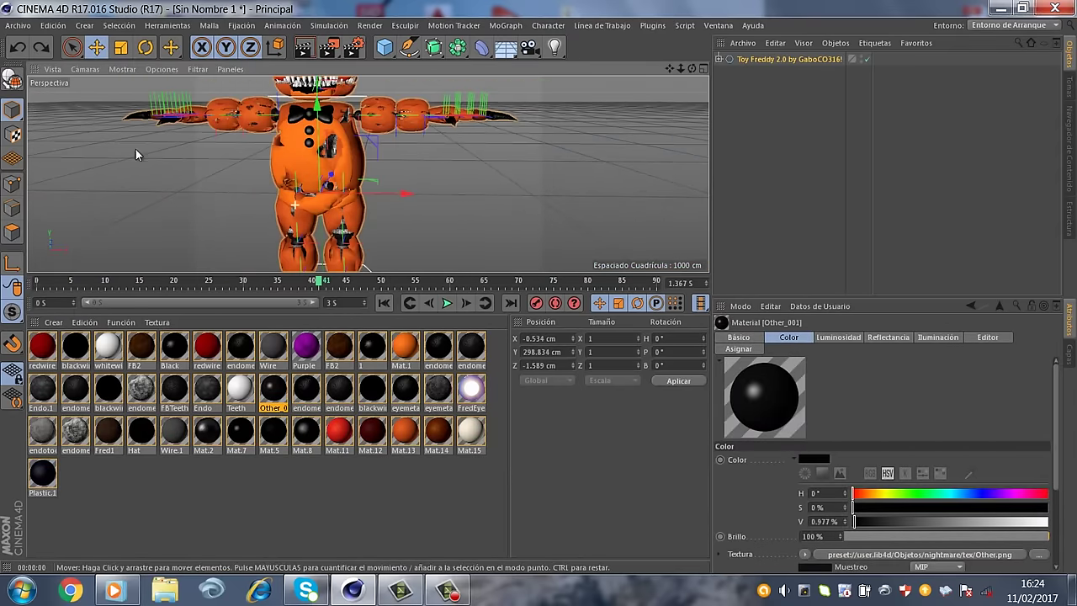
drag(312, 275, 311, 446)
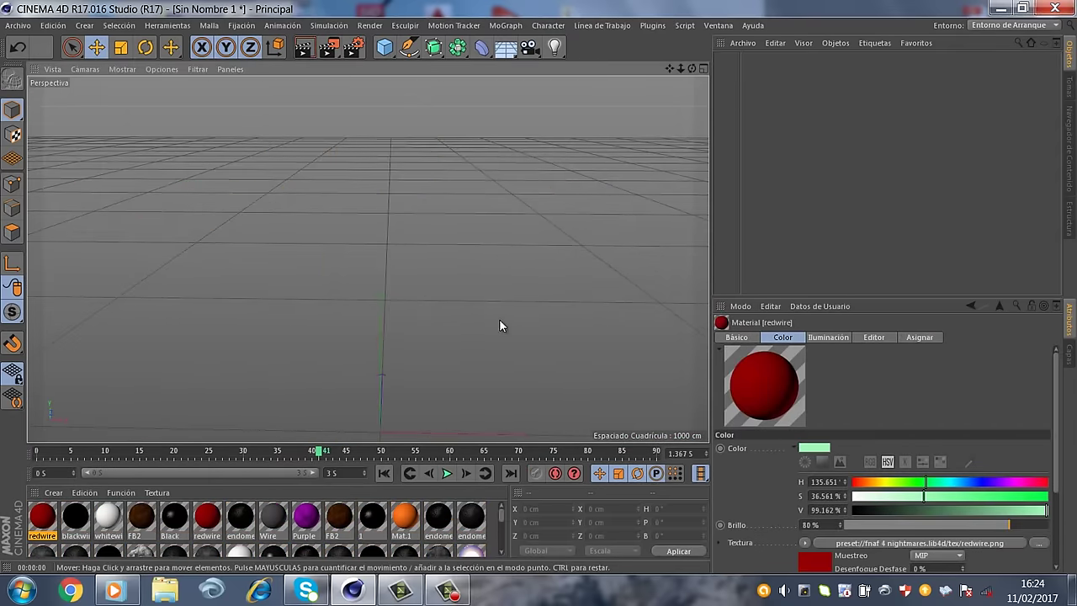
alt+drag(499, 319, 432, 284)
scroll(432, 285, up, 1)
scroll(199, 532, down, 3)
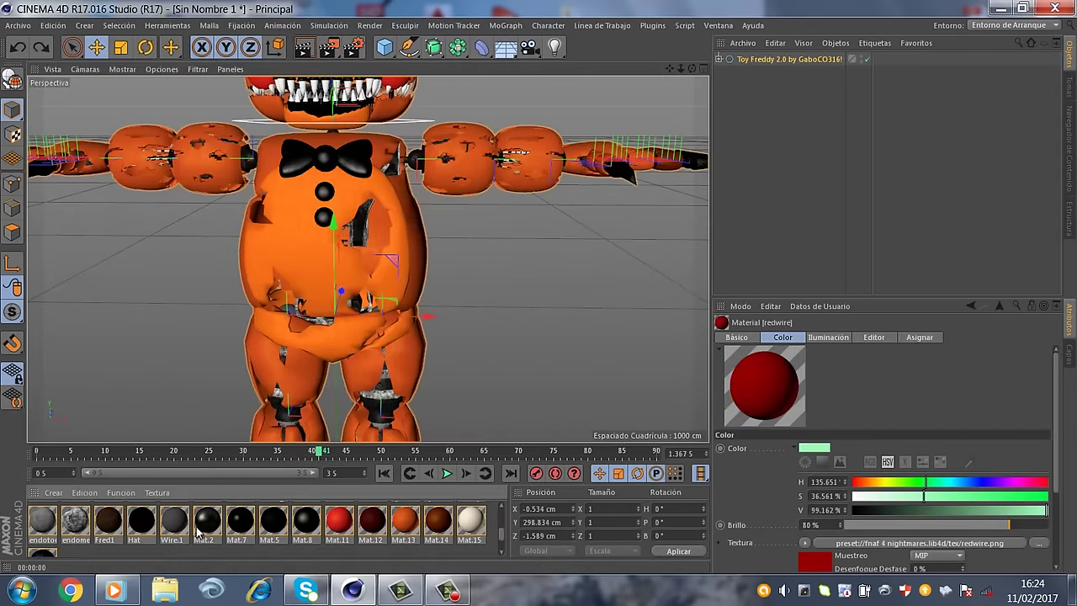
Turn off the default specular in Mat.13's Reflectance, then select Mat.14 to edit next
double_click(423, 528)
drag(425, 96, 729, 108)
click(531, 286)
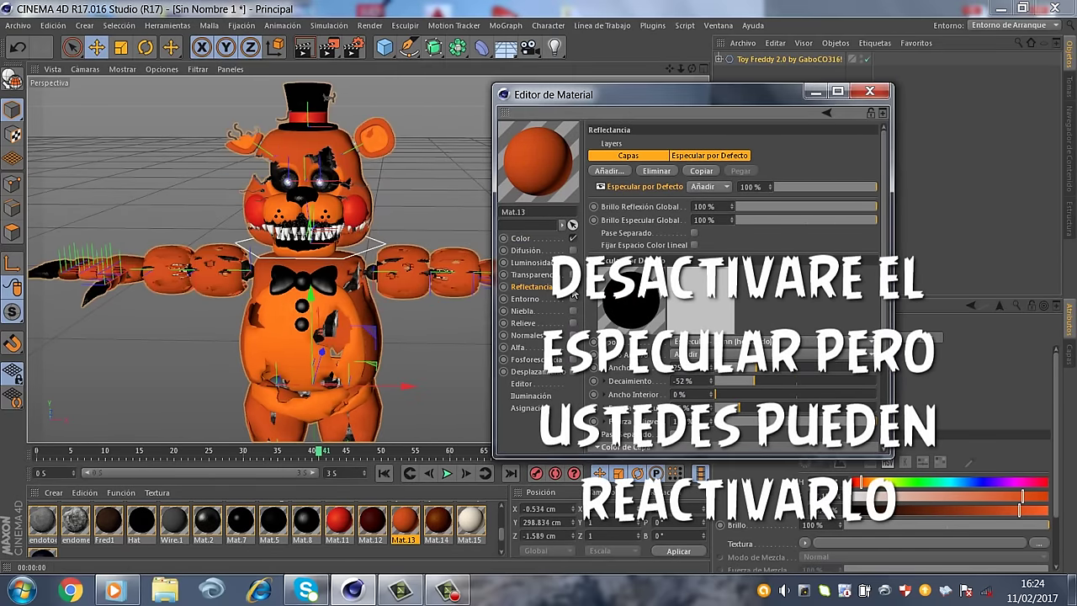
click(435, 529)
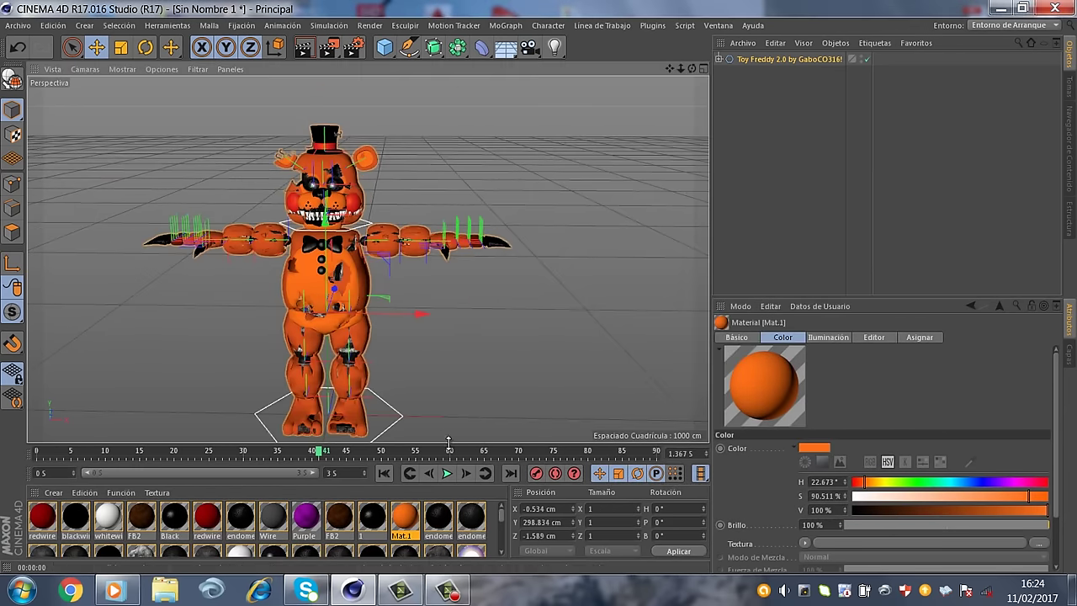
click(390, 212)
scroll(525, 287, up, 5)
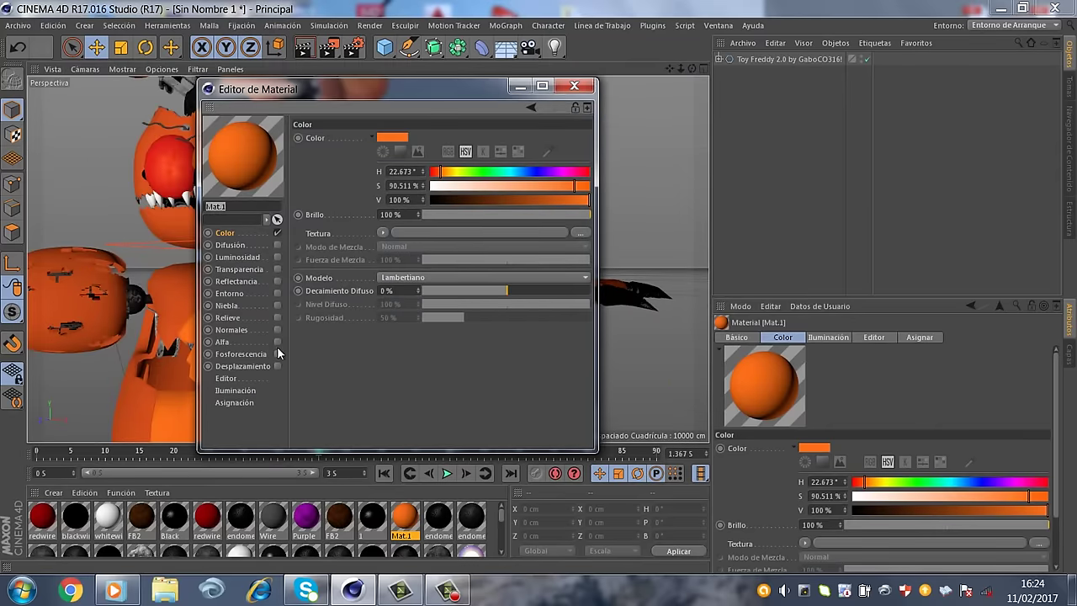
Enable Normal on Mat.1 and load the Springtrap Skin image as a texture
click(276, 330)
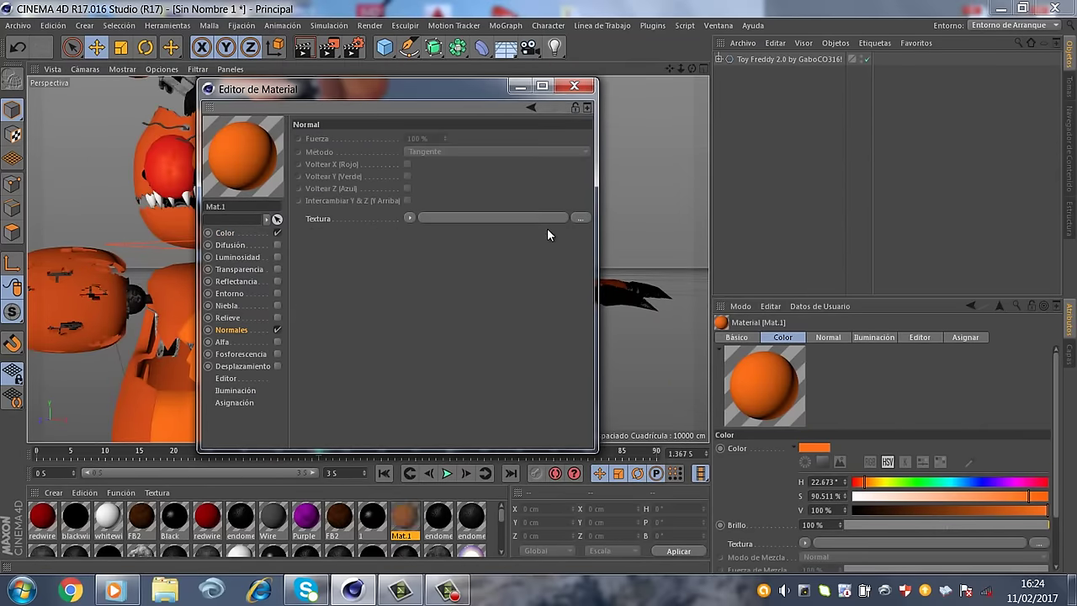
click(548, 218)
scroll(547, 319, down, 5)
scroll(547, 320, down, 3)
scroll(599, 335, up, 3)
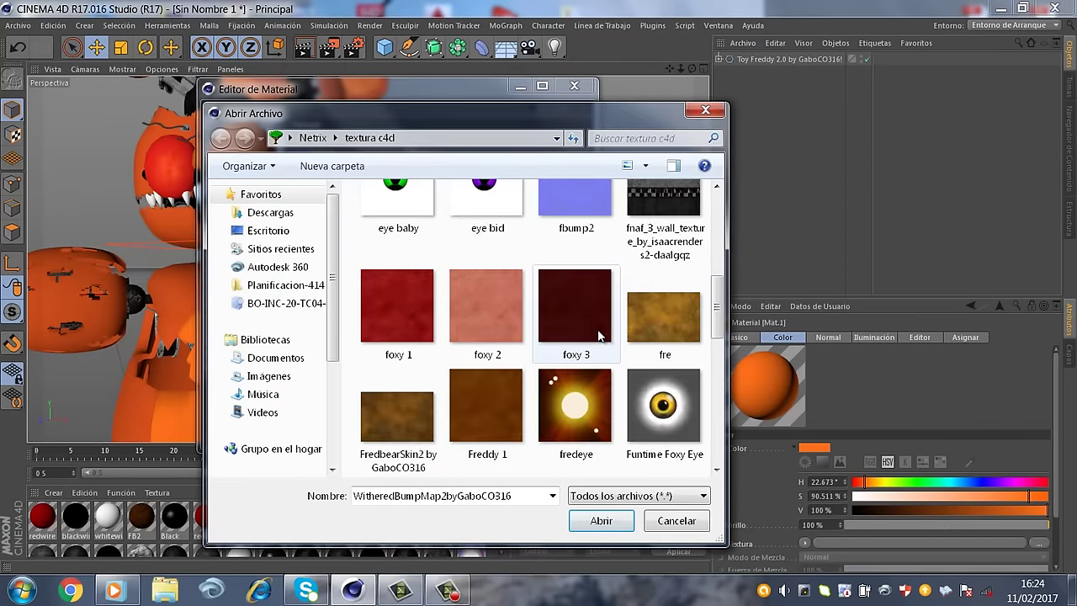
scroll(599, 335, down, 10)
click(599, 335)
click(492, 257)
double_click(577, 263)
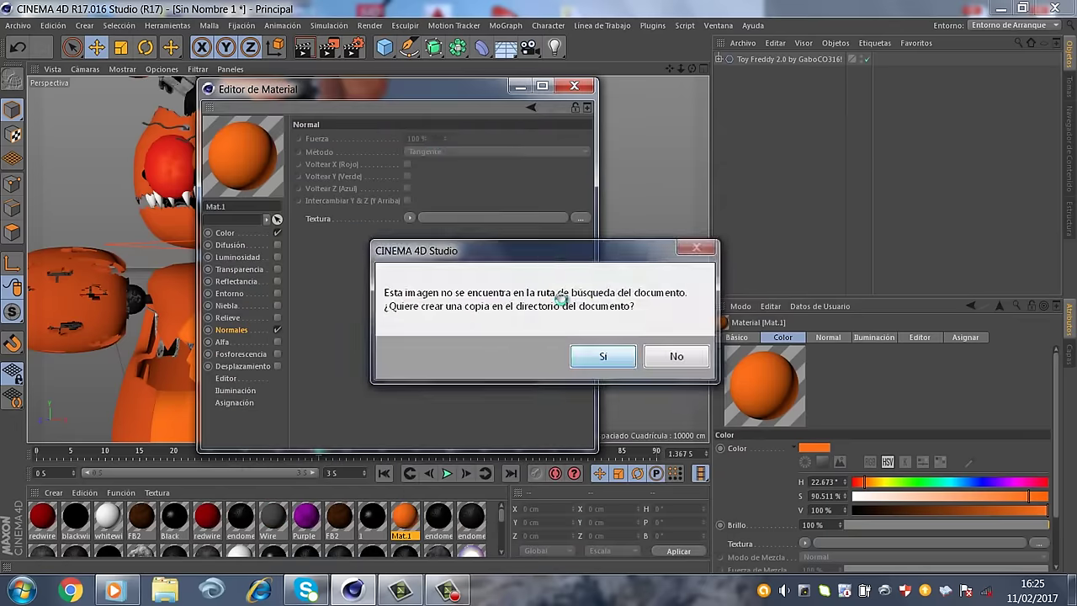
click(586, 356)
drag(441, 88, 731, 111)
Load WitheredBumpMap2 into Mat.1's Normal channel
click(872, 242)
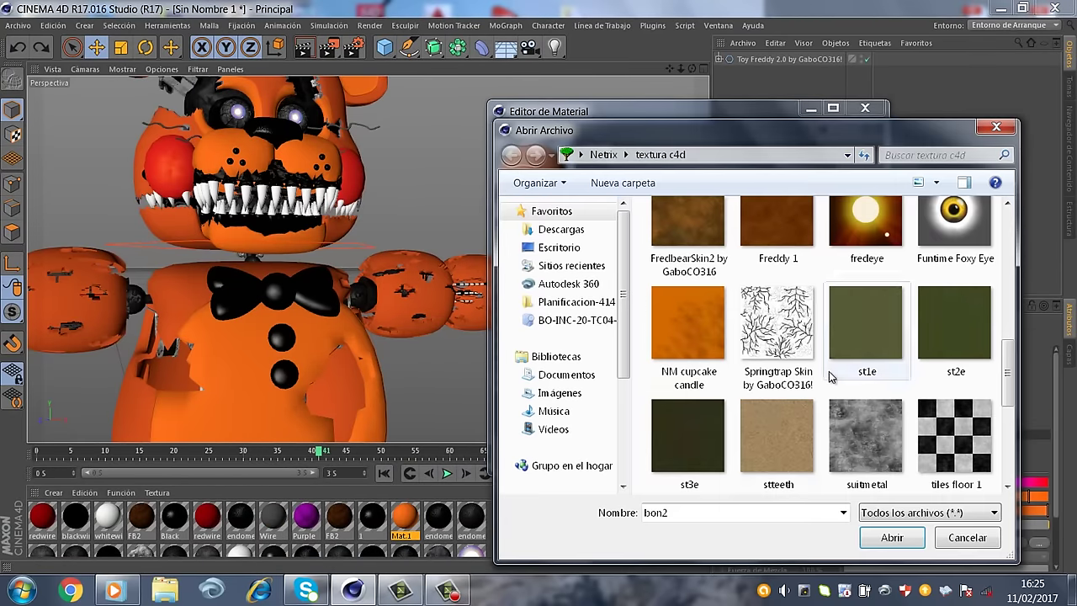
scroll(793, 313, down, 5)
click(870, 325)
double_click(870, 324)
scroll(259, 266, down, 3)
Try the Objeto normal method, return to Tangente, and set the strength to 30%
click(787, 173)
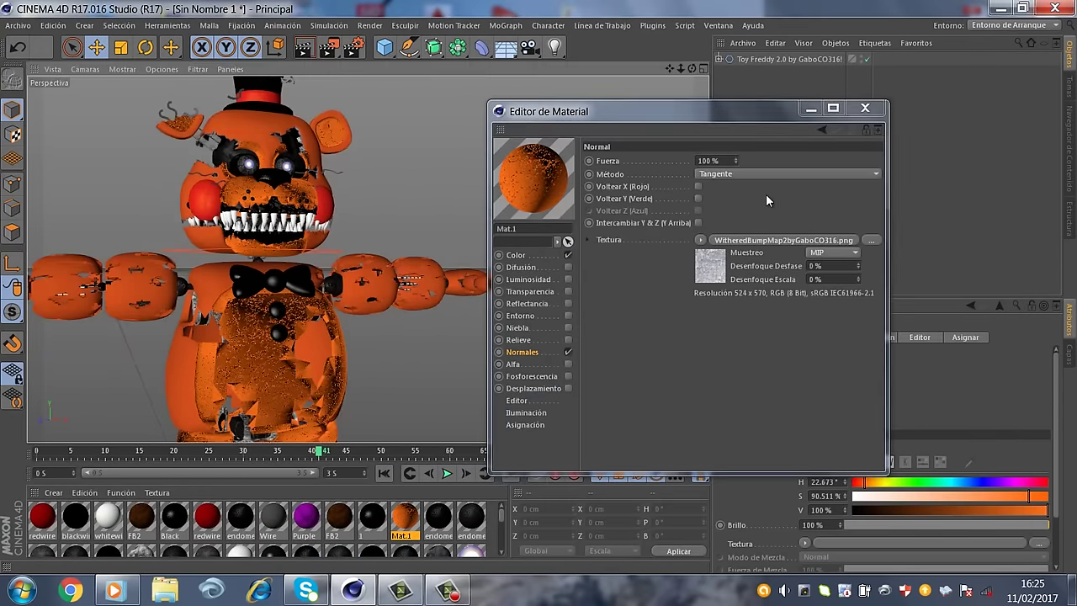
click(766, 193)
click(300, 50)
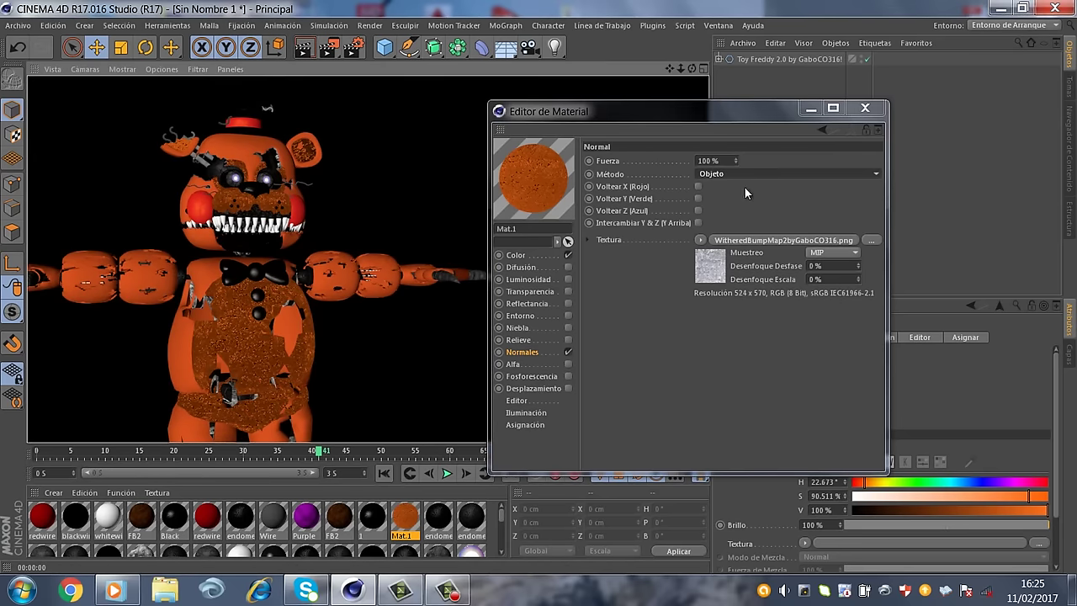
click(744, 175)
click(728, 215)
click(725, 174)
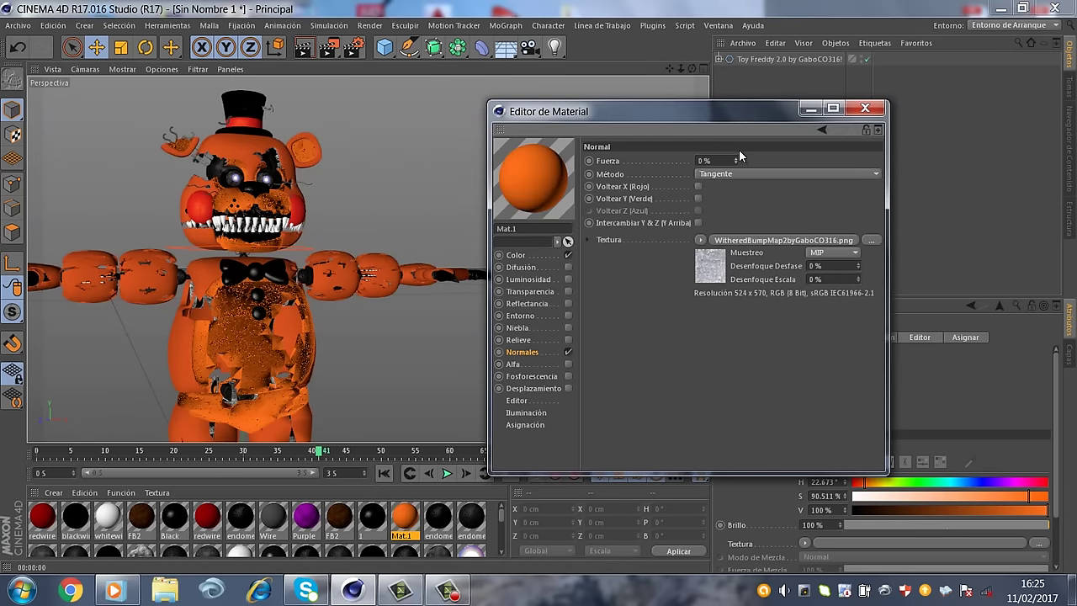
drag(737, 156, 737, 155)
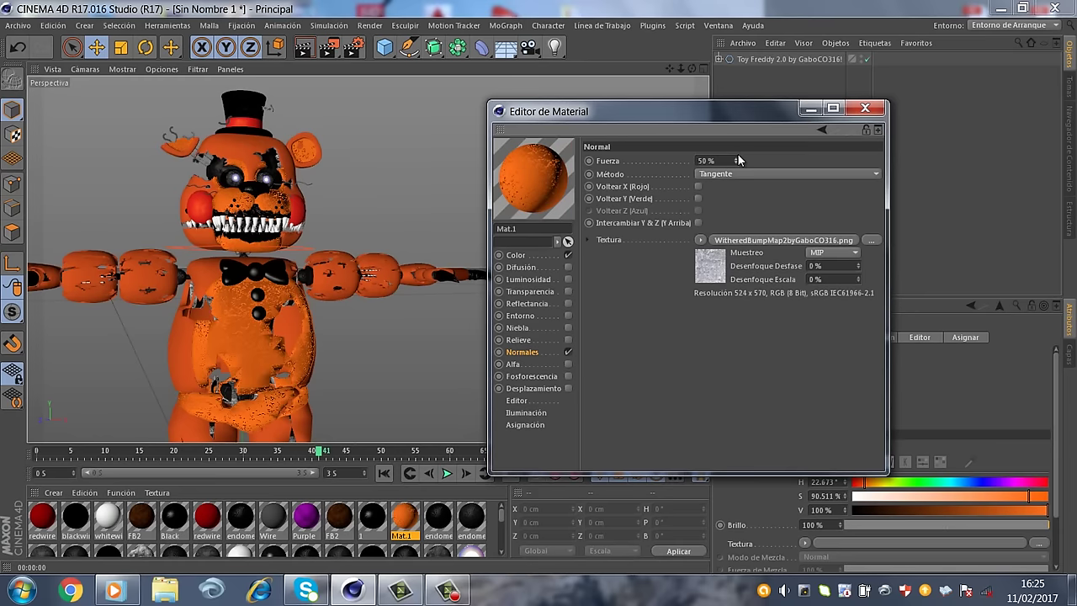
drag(735, 160, 735, 164)
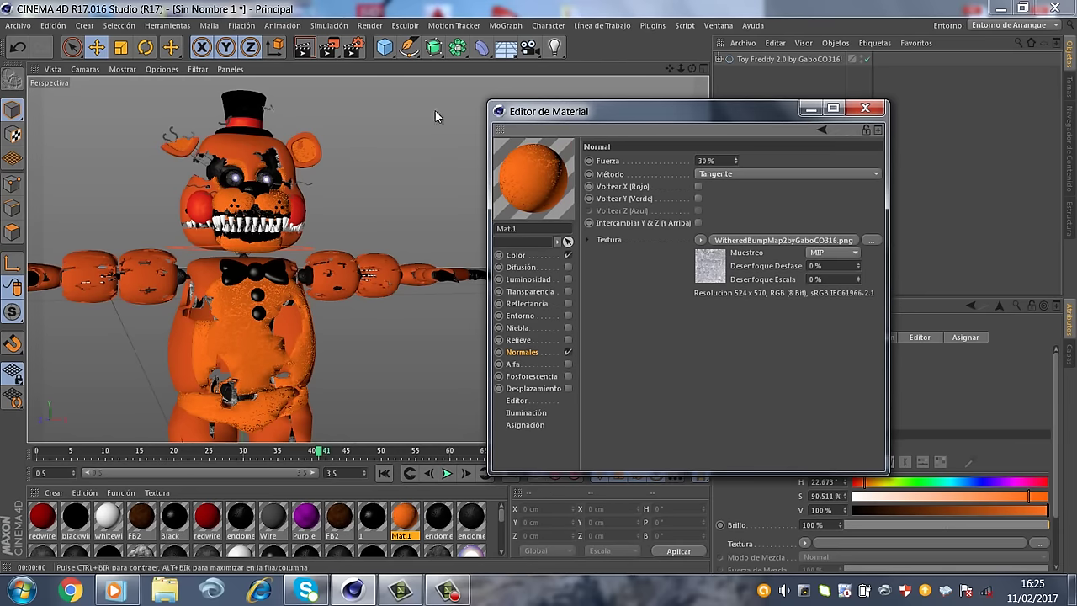
scroll(340, 161, down, 2)
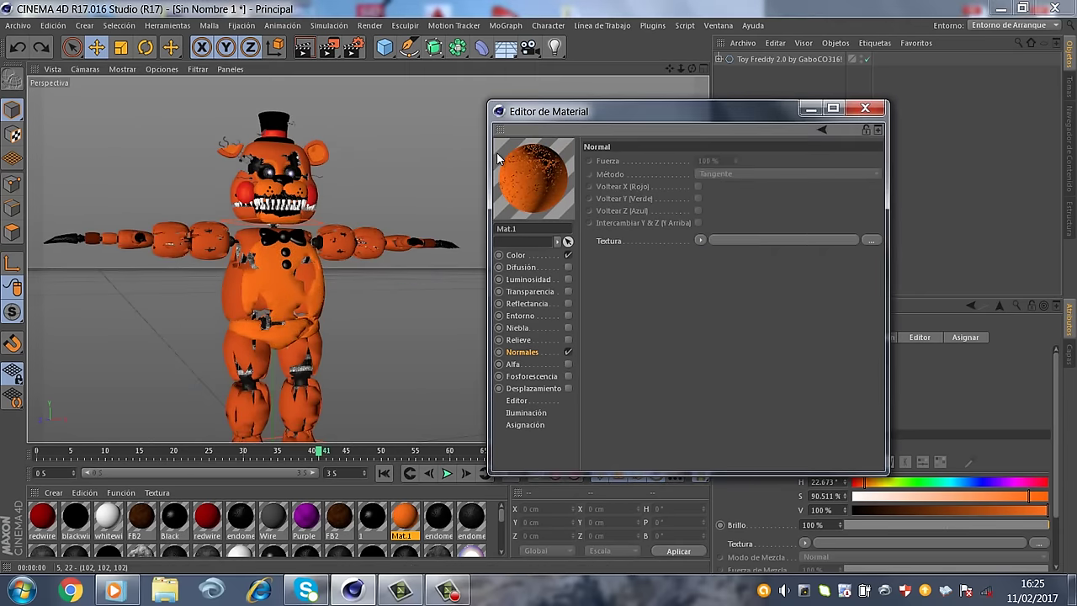
Enable Mat.1's Bump (Relieve) channel and load 'Springtrap Skin by GaboCO316!.png' as its texture
click(846, 244)
click(889, 533)
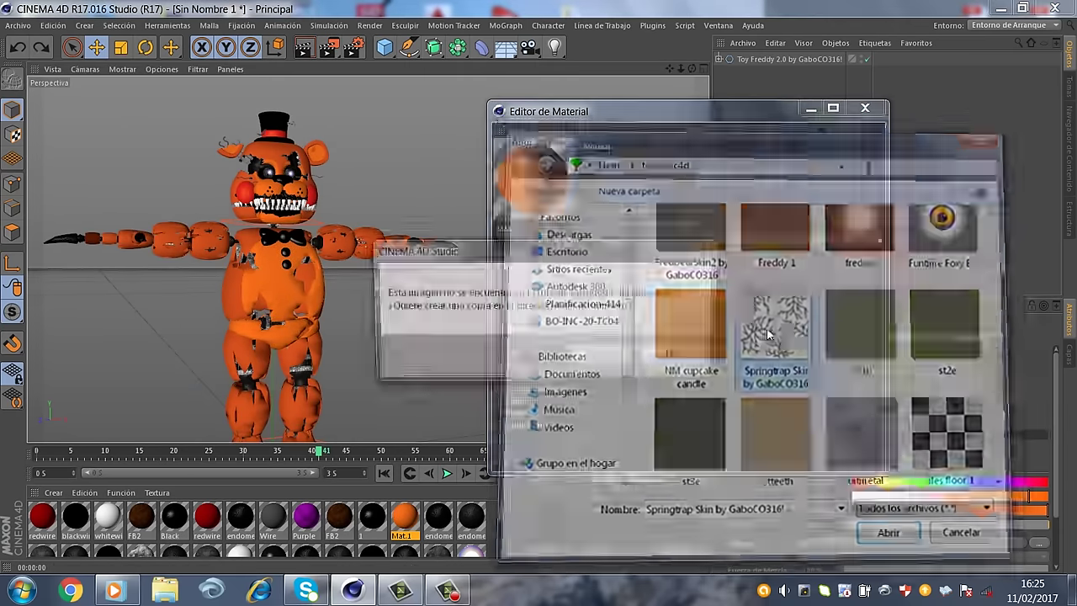
click(693, 347)
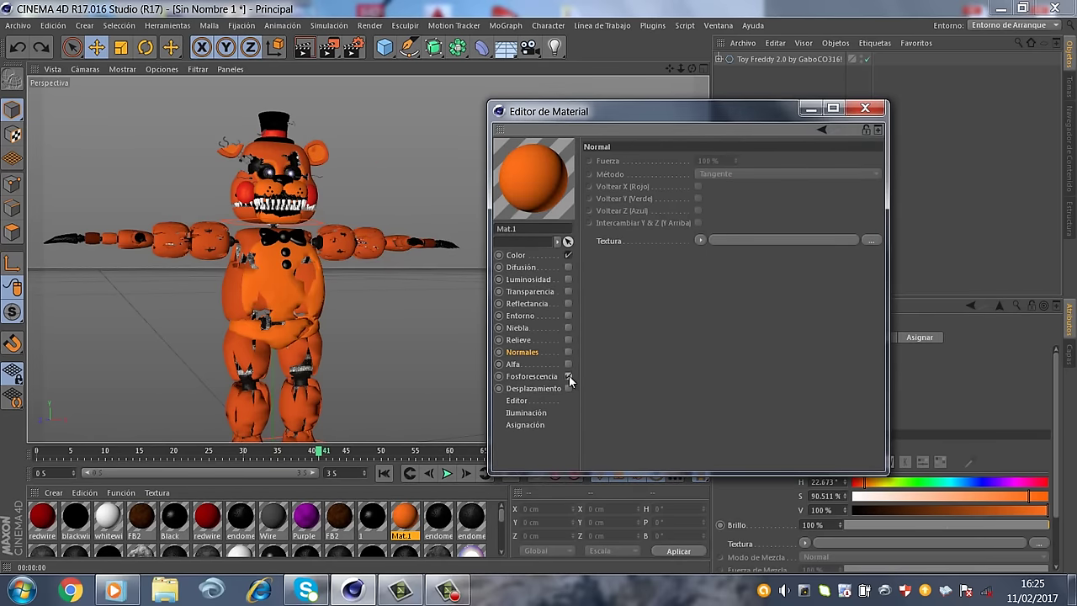
click(874, 191)
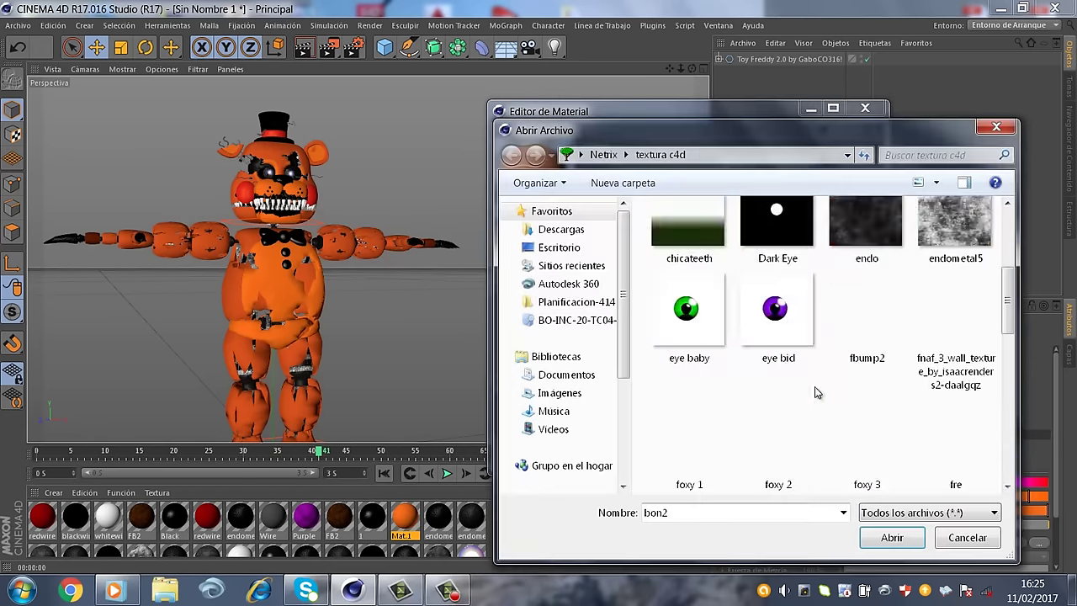
double_click(817, 390)
click(632, 354)
Lower the bump strength (Fuerza) to 10% and close the Material Editor
scroll(328, 215, up, 5)
scroll(328, 214, down, 3)
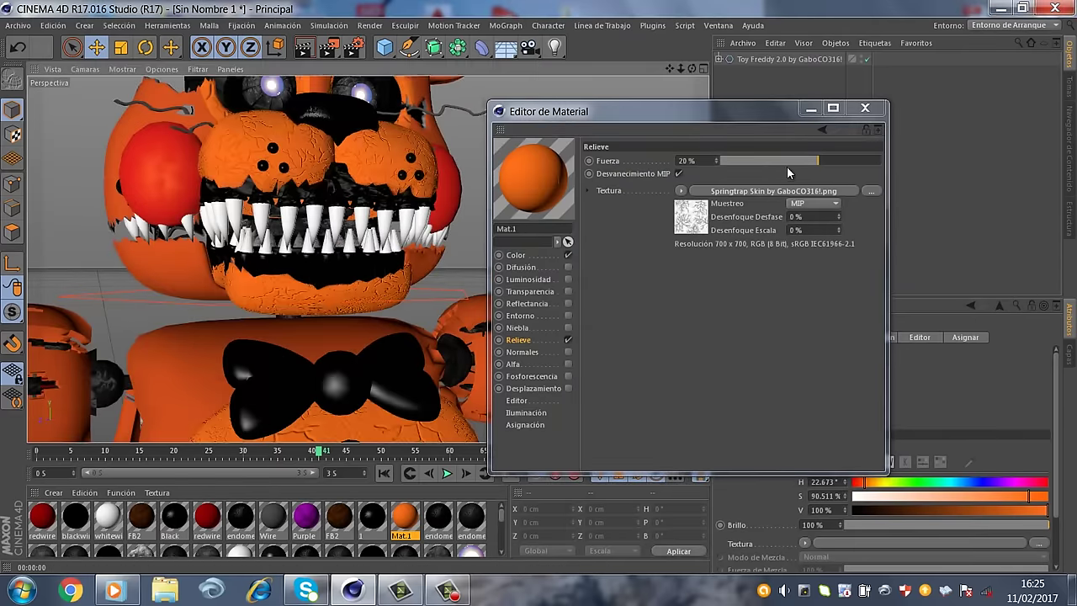
drag(794, 160, 780, 161)
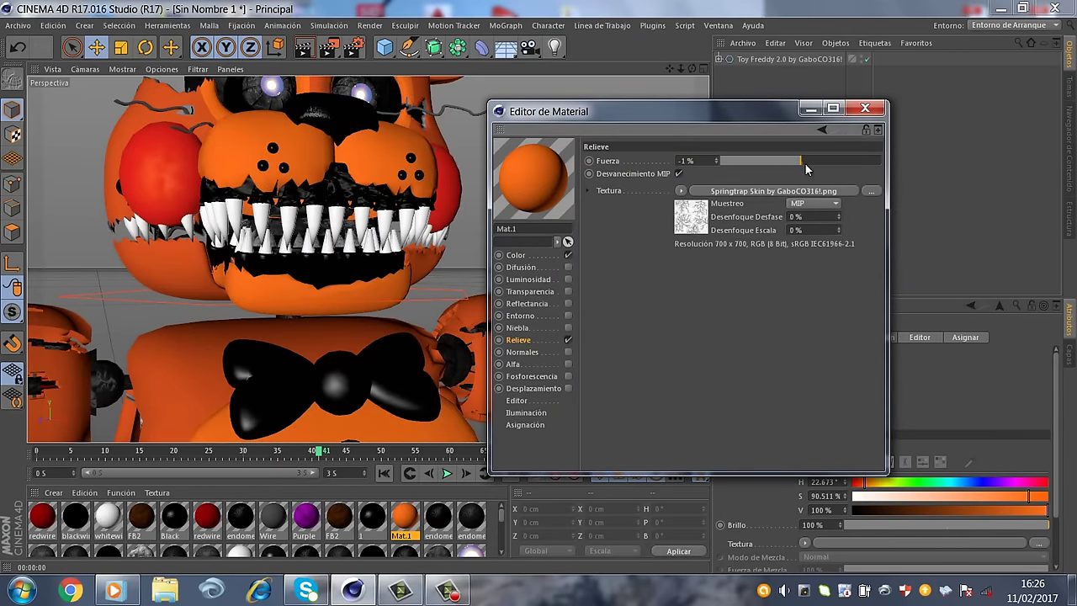
click(864, 111)
scroll(496, 202, down, 3)
scroll(332, 371, up, 2)
scroll(294, 219, up, 2)
Select the Torso, inspect its polygons up close, then orbit back to a front view
scroll(392, 160, up, 2)
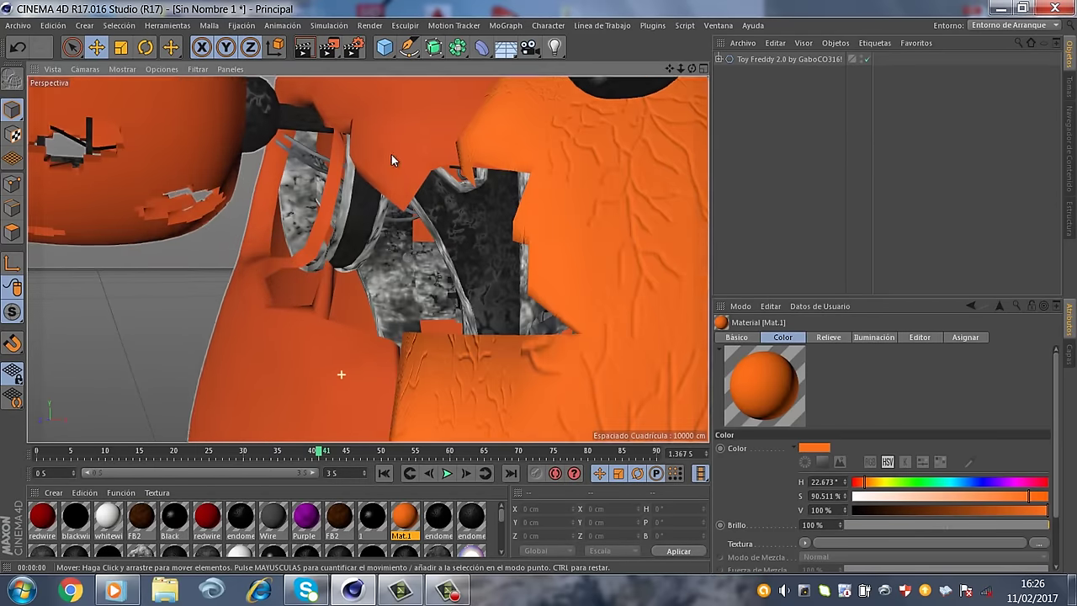
scroll(391, 160, down, 3)
scroll(401, 179, down, 3)
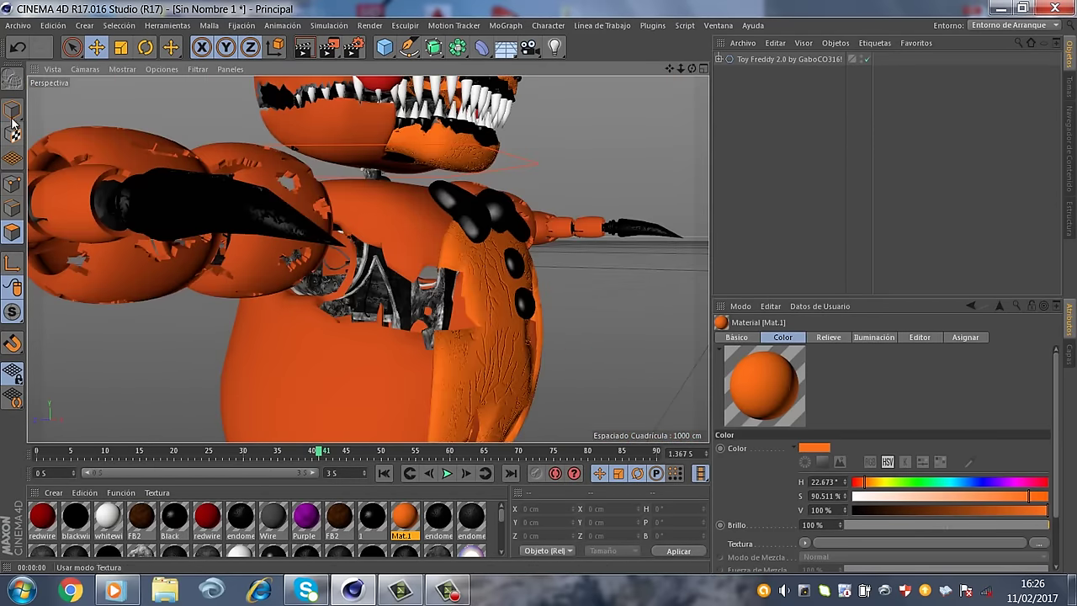
click(337, 319)
scroll(327, 316, up, 5)
click(361, 297)
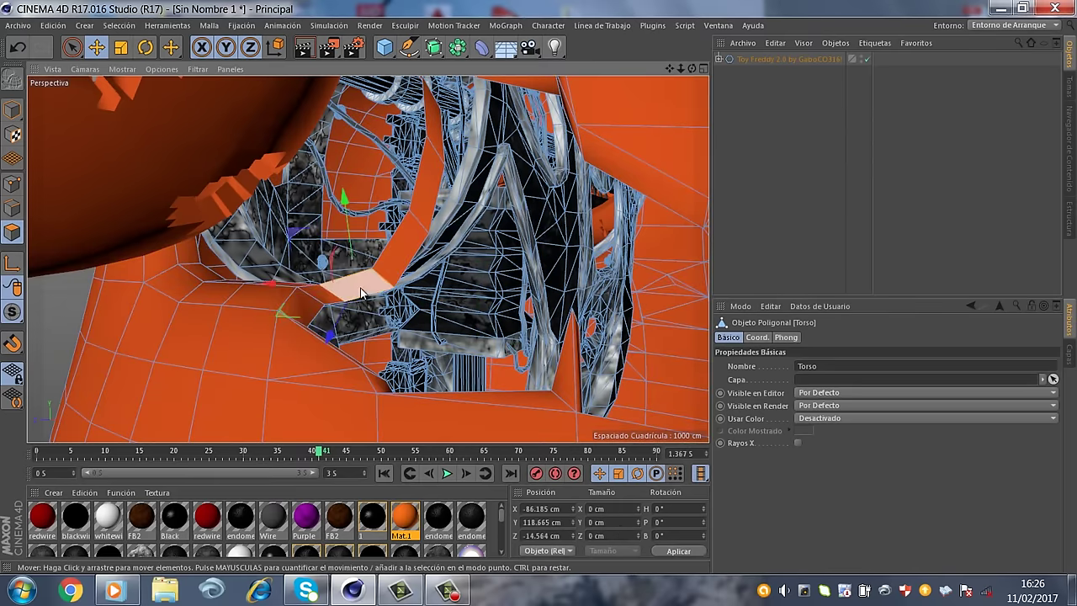
scroll(389, 269, up, 3)
alt+drag(671, 80, 621, 108)
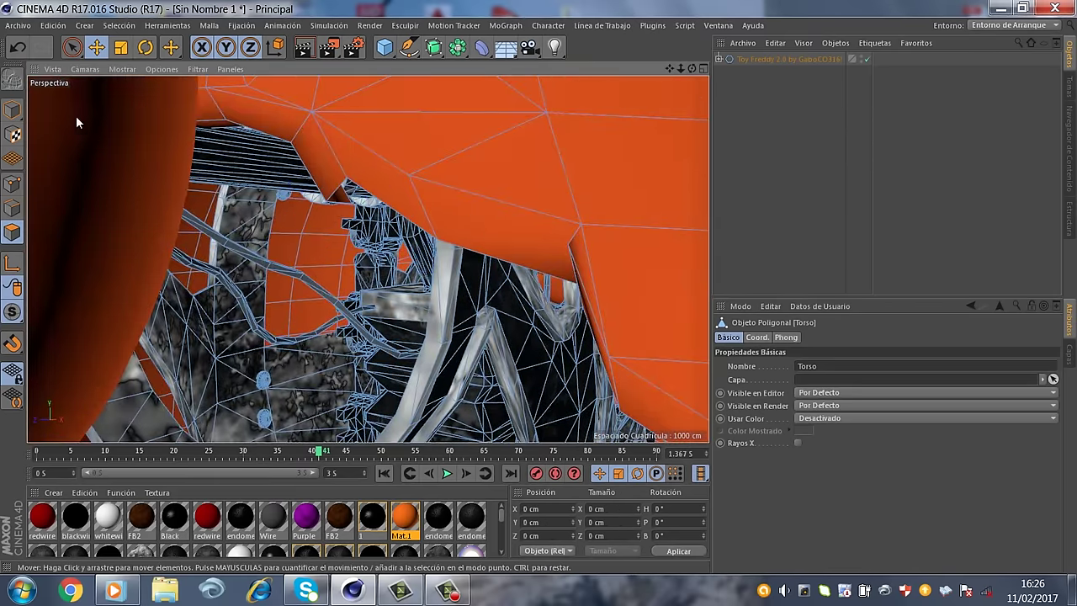
scroll(75, 122, down, 5)
scroll(190, 231, down, 5)
scroll(433, 228, down, 3)
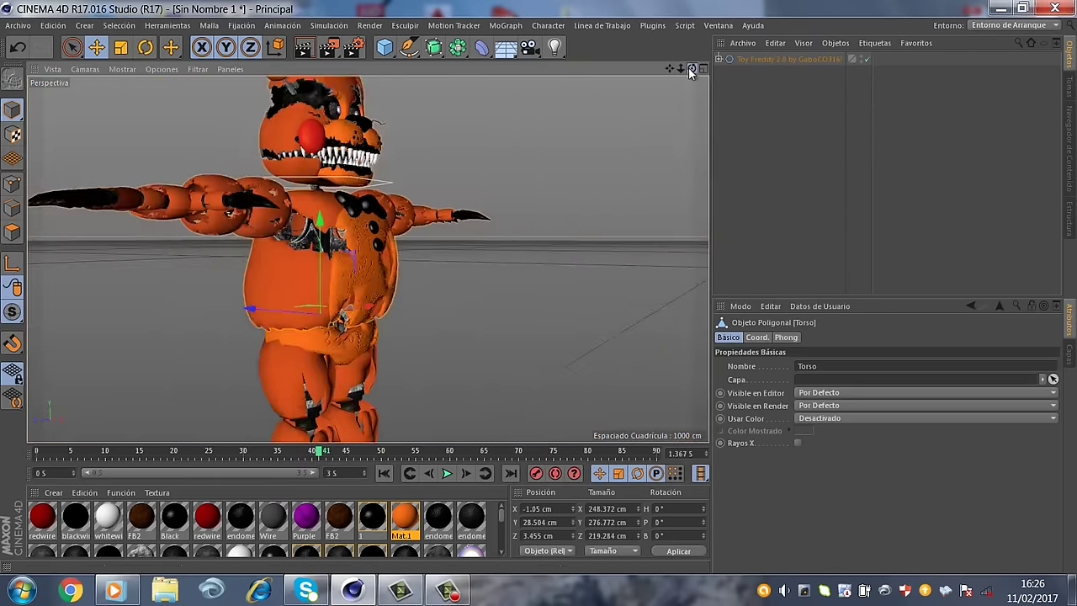
mouse_move(691, 72)
mouse_down()
mouse_move(541, 286)
mouse_move(558, 168)
mouse_move(538, 229)
mouse_up()
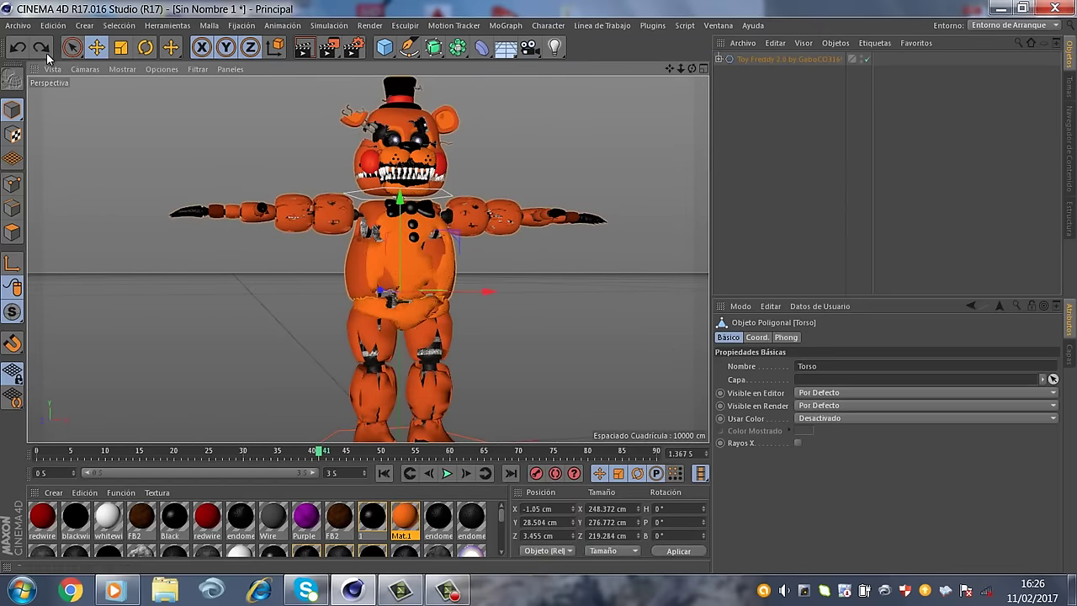
Reopen Mat.1's Material Editor and move it to the right of the screen
double_click(404, 528)
drag(252, 89, 714, 89)
scroll(538, 290, up, 3)
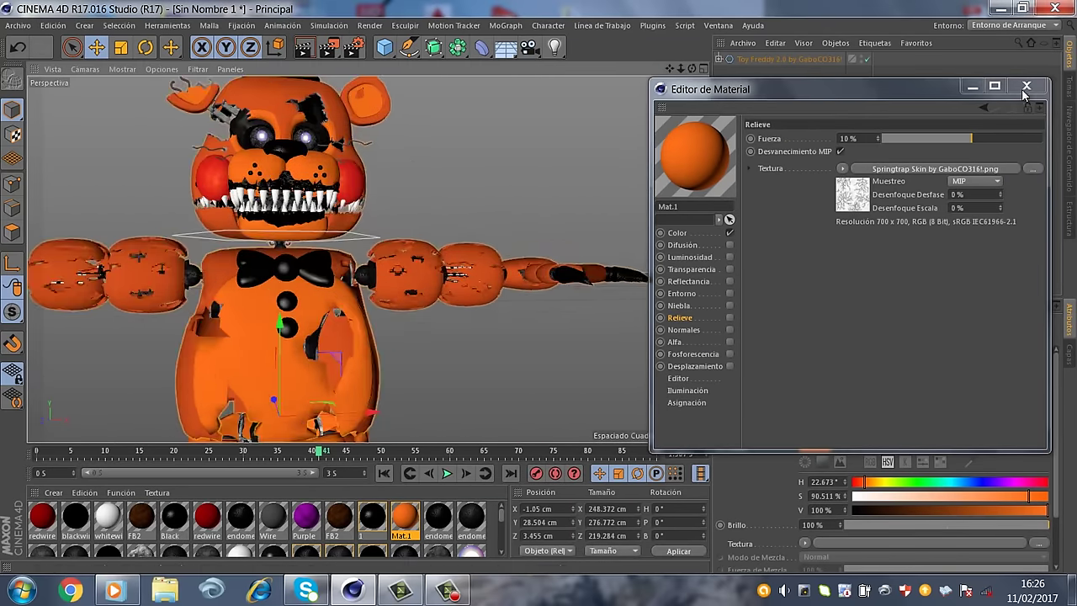
Close the Material Editor, render a Ctrl+R preview, and select the face mask piece
click(1026, 85)
alt+drag(505, 287, 538, 287)
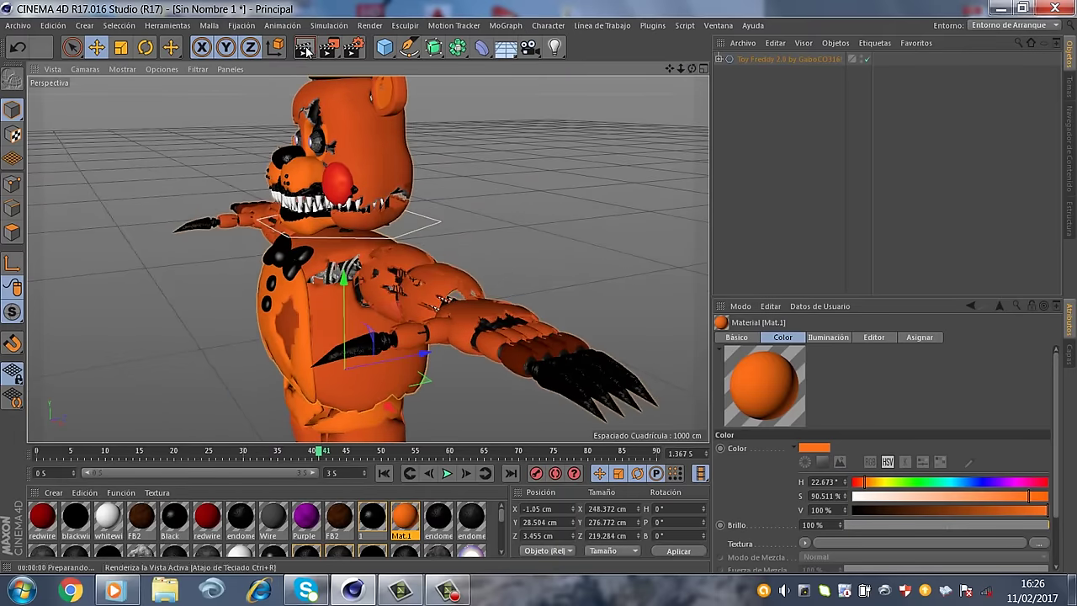
key(ctrl+r)
mouse_move(478, 150)
alt+mouse_down()
mouse_move(421, 161)
mouse_move(541, 289)
mouse_move(416, 101)
alt+mouse_up()
scroll(382, 177, up, 2)
scroll(382, 177, down, 2)
scroll(350, 254, up, 3)
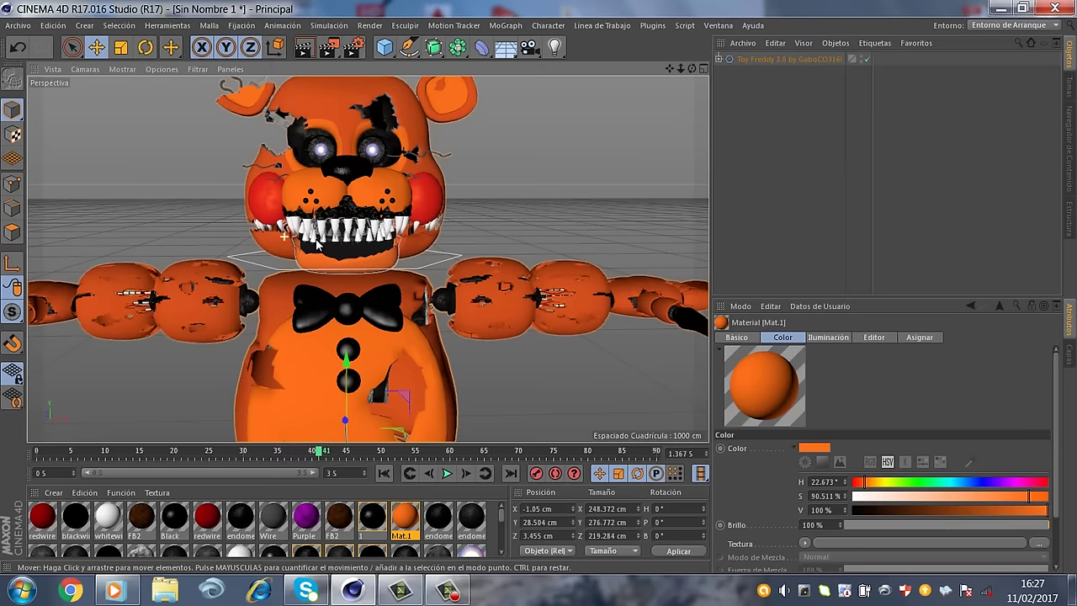
key(r)
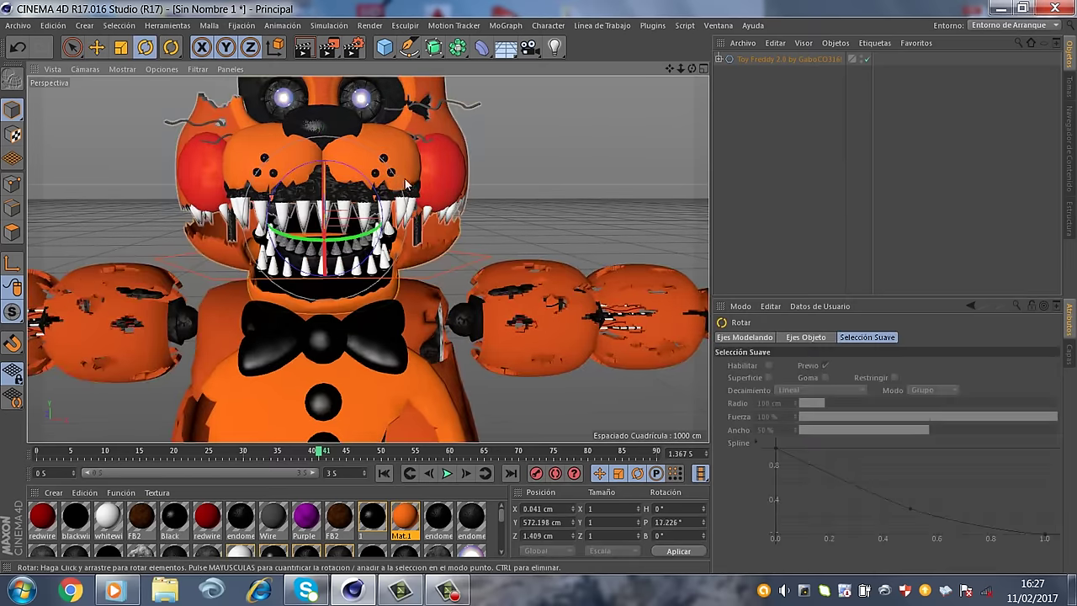
click(315, 240)
scroll(324, 242, down, 3)
scroll(325, 242, up, 2)
scroll(325, 242, down, 4)
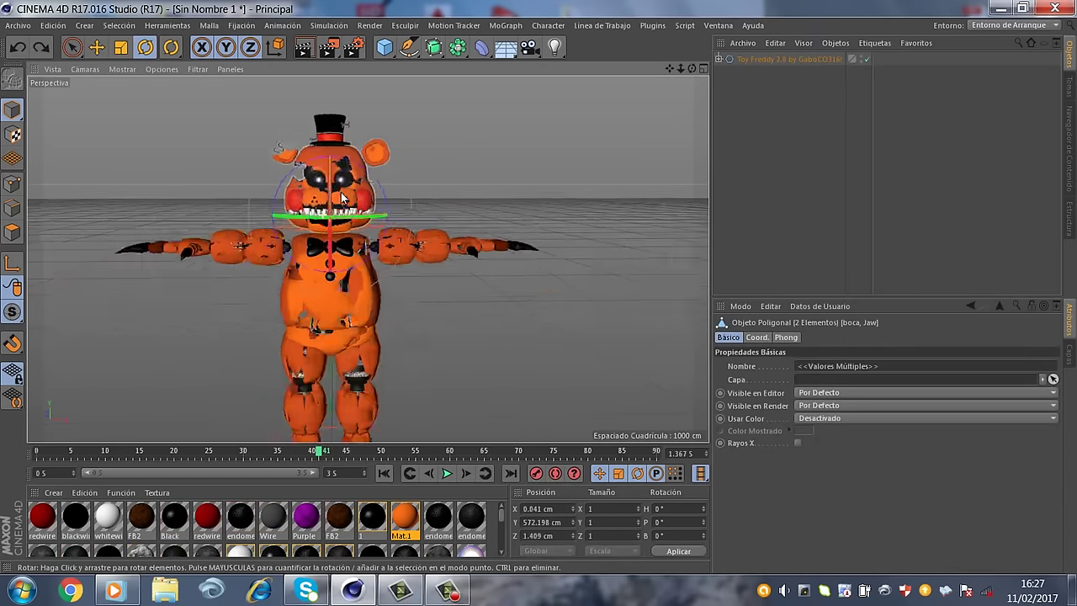
scroll(325, 242, down, 2)
Rename the character's root object to 'Nightmare Toy Freddy'
double_click(766, 61)
key(End)
key(BackSpace)
key(BackSpace)
key(BackSpace)
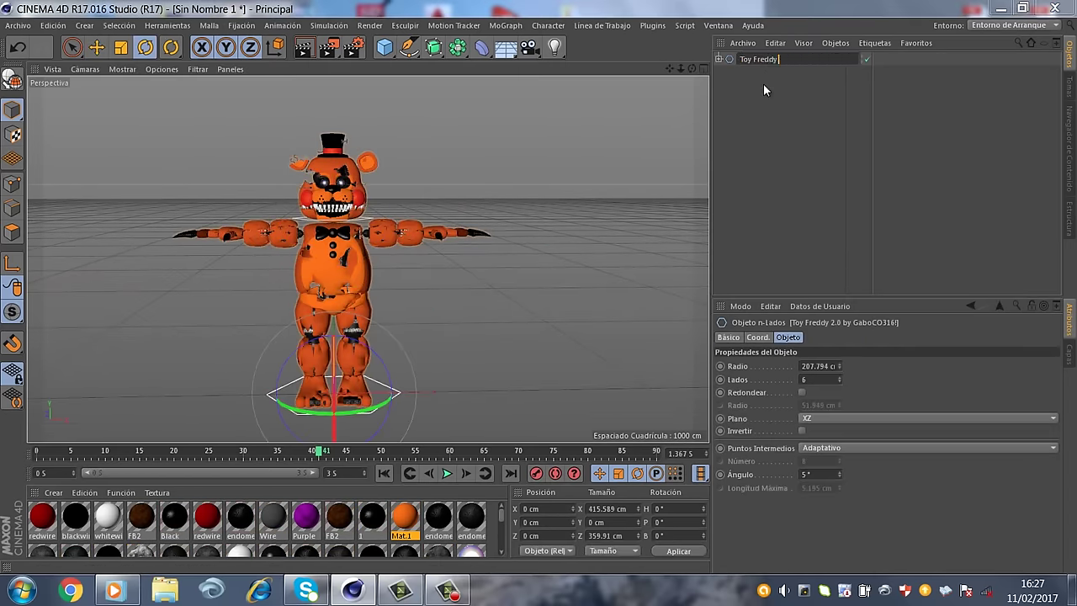
text(Nigh)
text(tmare)
key(Return)
In the Content Browser, start a new preset library named 'Nigtmare toy freddy'
click(1069, 143)
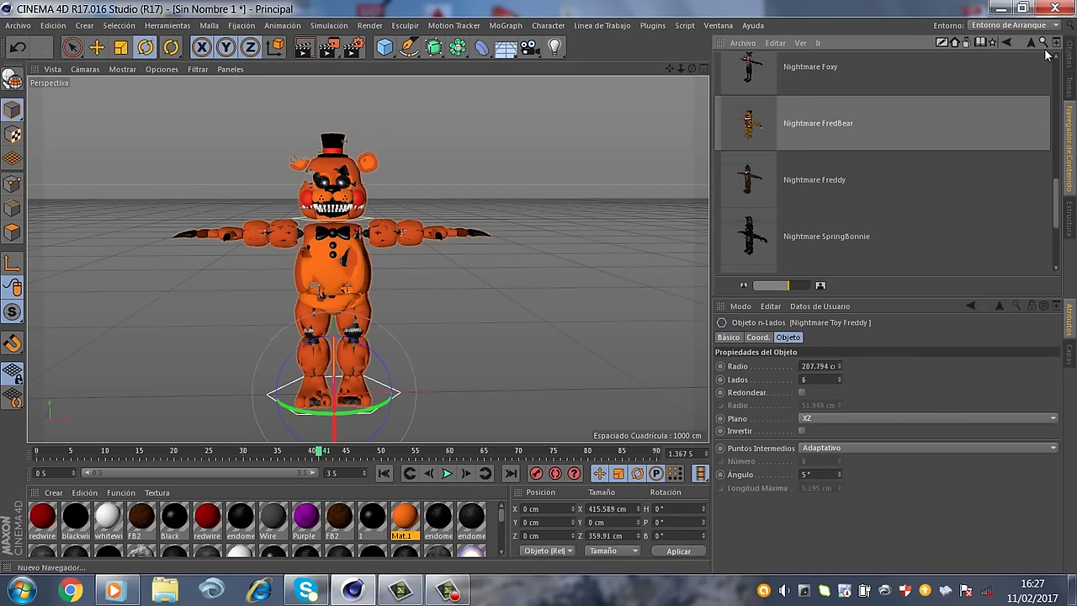
scroll(883, 150, down, 3)
scroll(882, 150, down, 3)
click(745, 42)
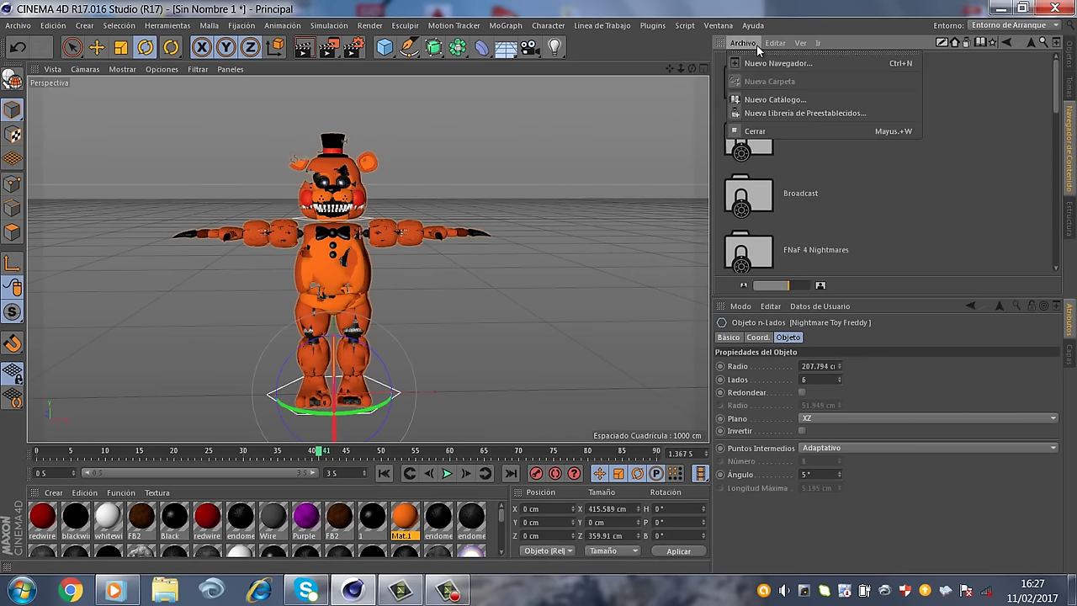
click(791, 113)
text(Ni)
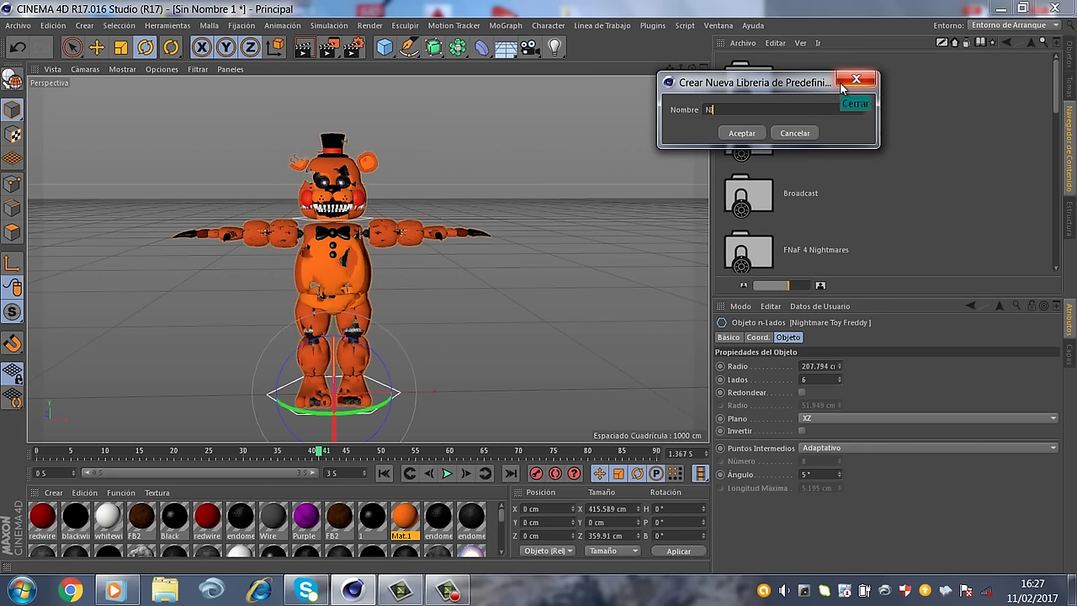
text(gtmare )
text(toy freddy)
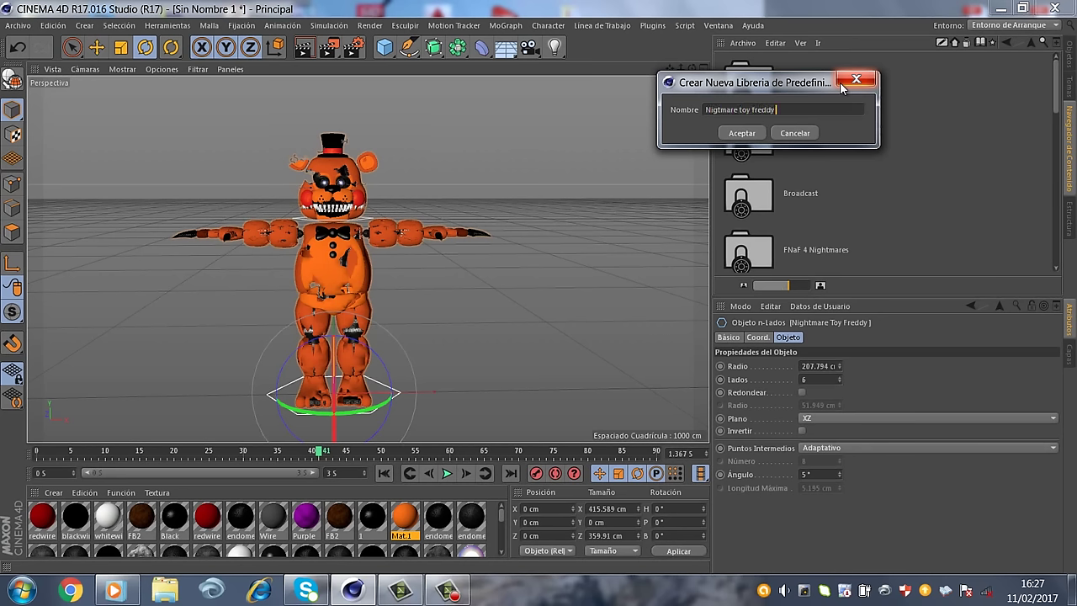